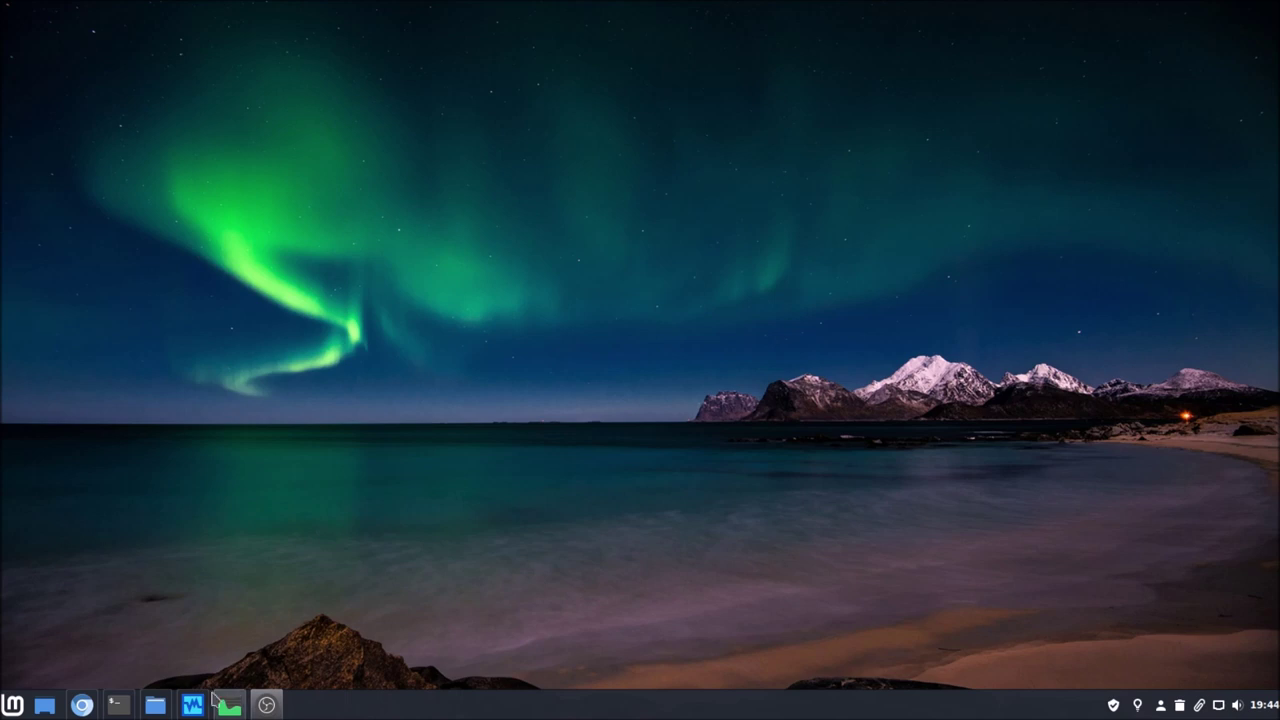
- Open VirtualBox and select the machine "Clone de ubuntu-20.04-focal-fossa-daily-desktop-amd64" in the Clone group
mouse_move(192, 703)
click(235, 650)
scroll(258, 595, down, 5)
scroll(258, 595, down, 3)
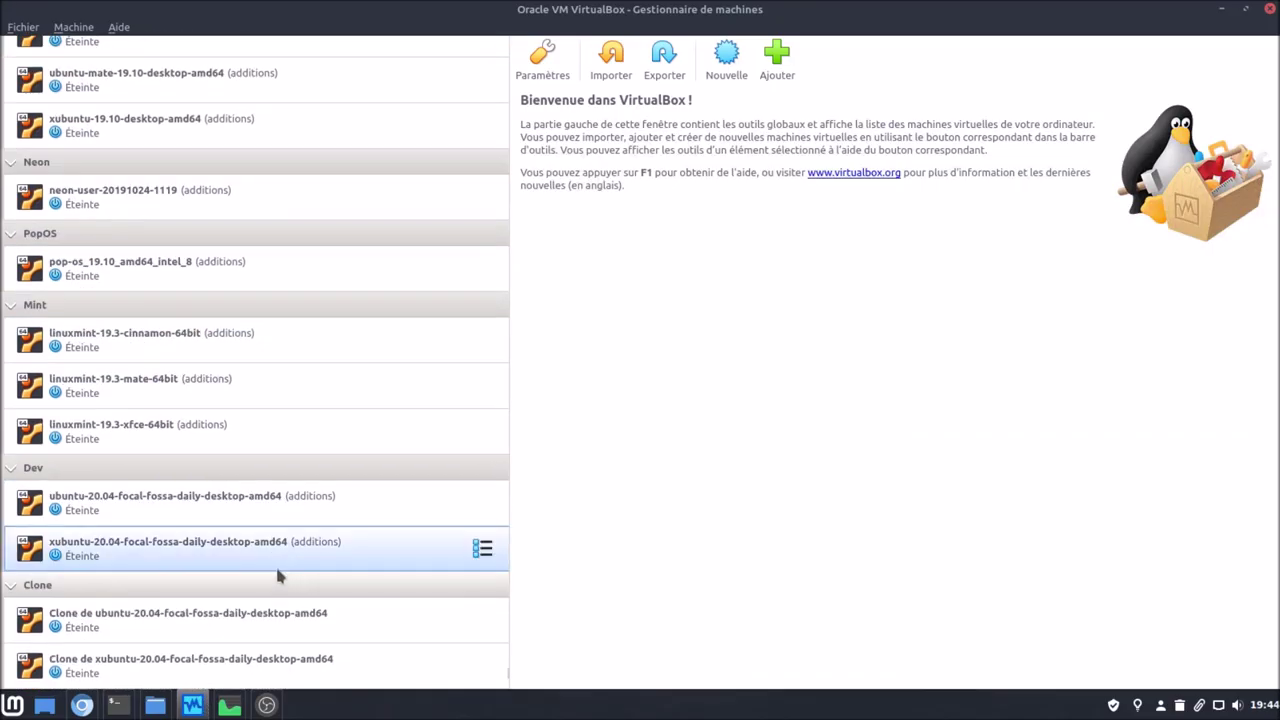
click(155, 619)
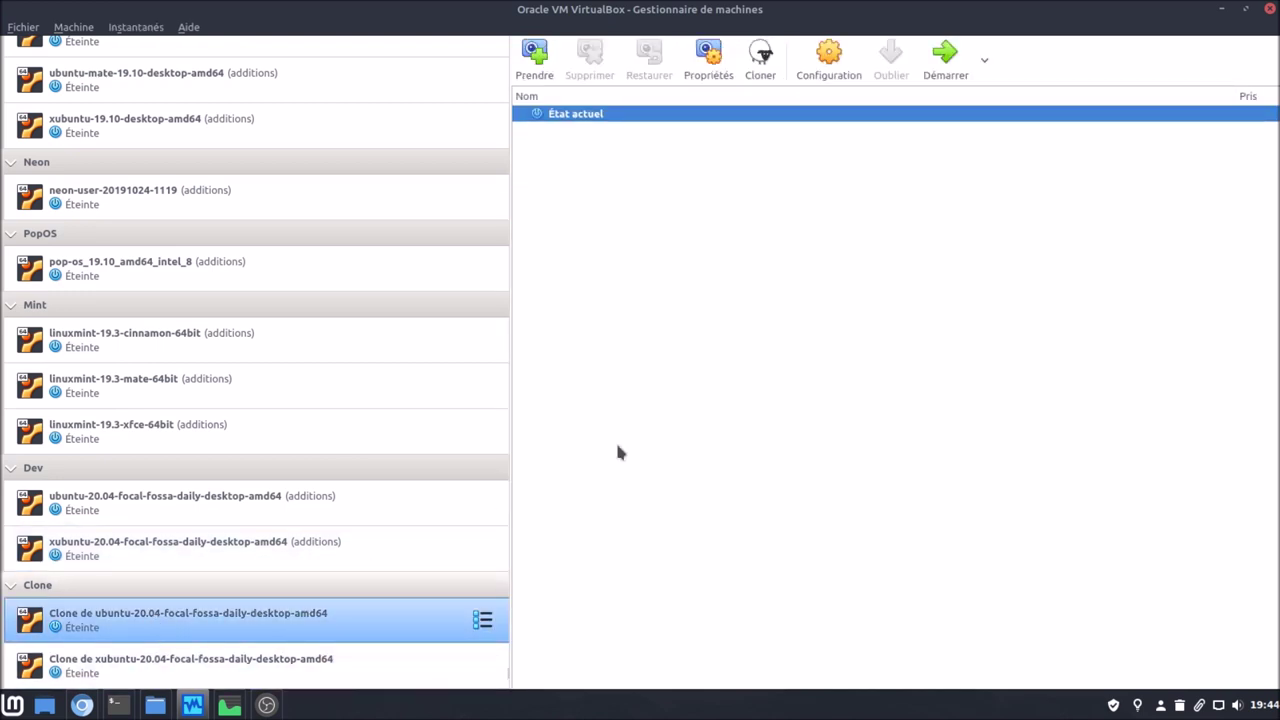
click(945, 57)
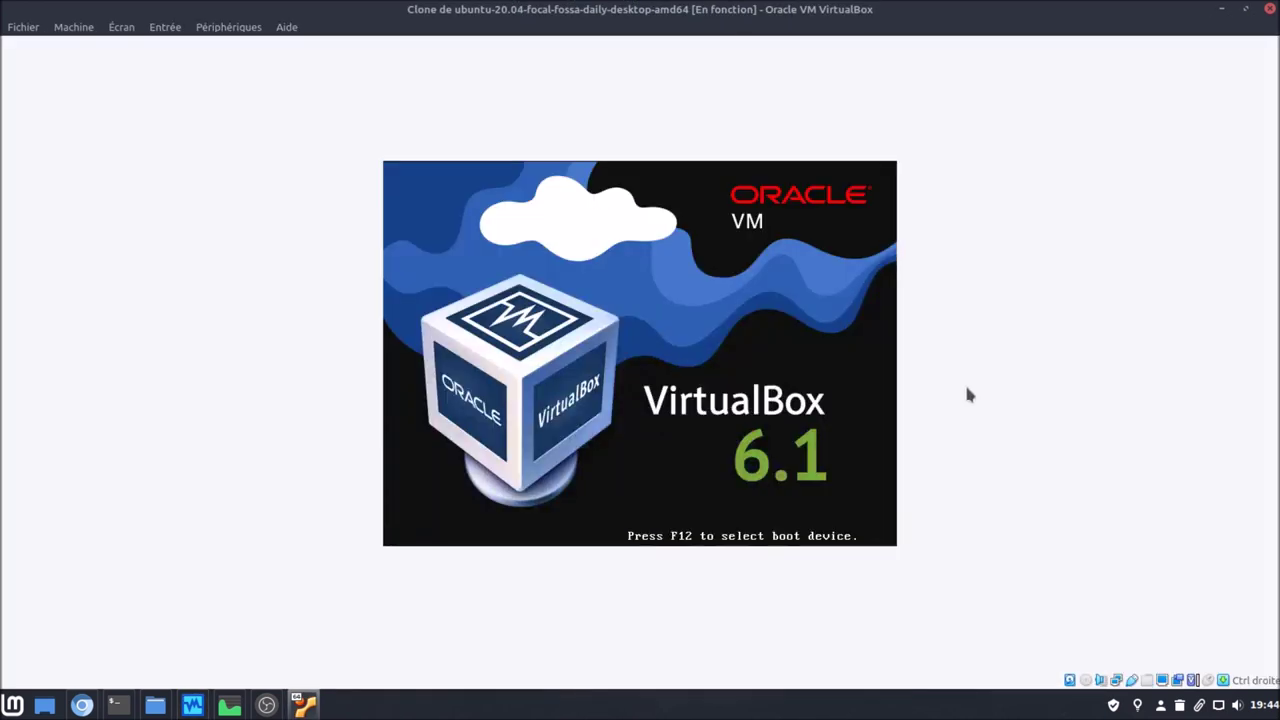
click(1266, 9)
click(702, 380)
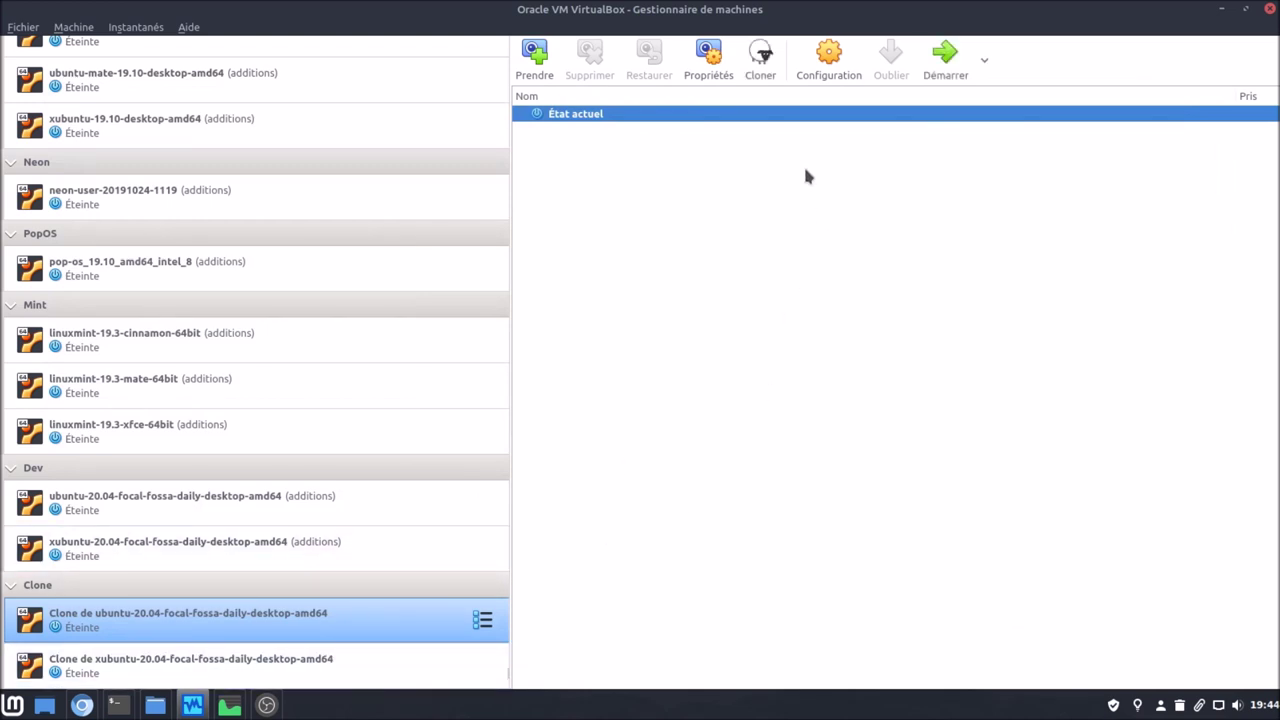
- Take a snapshot of the Ubuntu 20.04 clone named fresh-clone
click(534, 55)
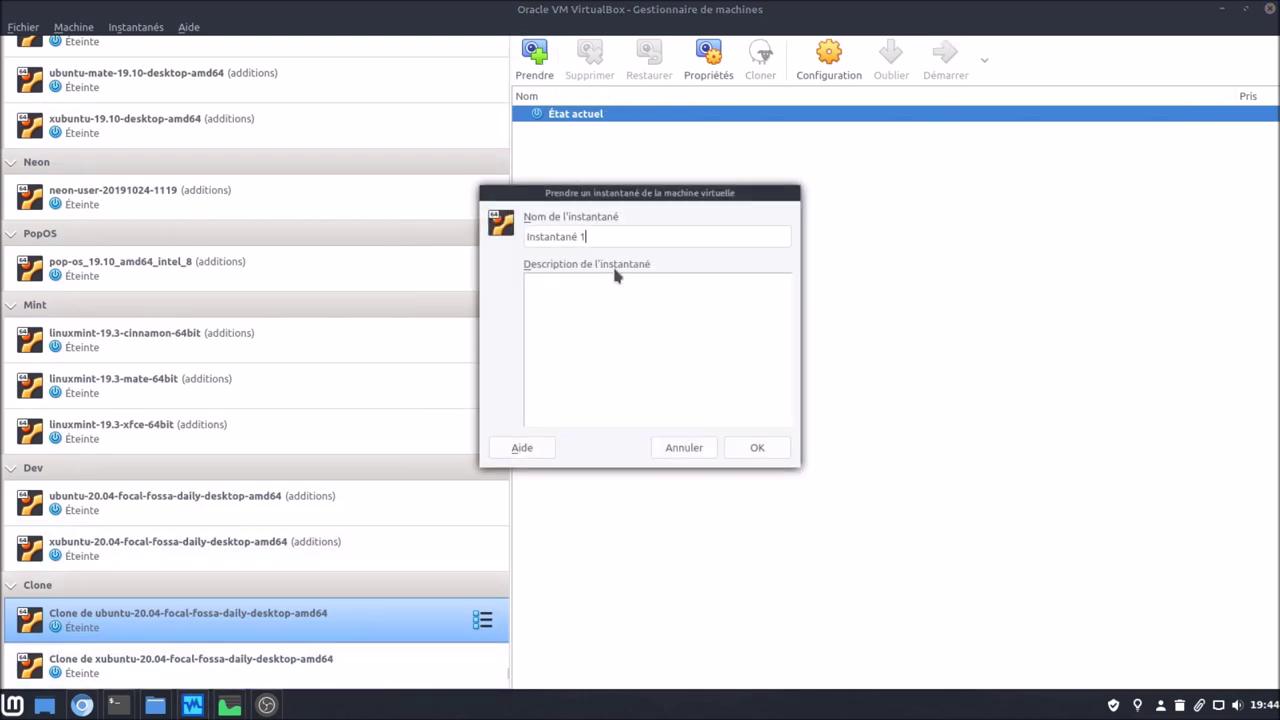
text(fresh-clone)
key(Return)
- Take a snapshot named fresh-clone of the machine "Clone de xubuntu-20.04-focal-fossa-daily-desktop-amd64"
click(276, 668)
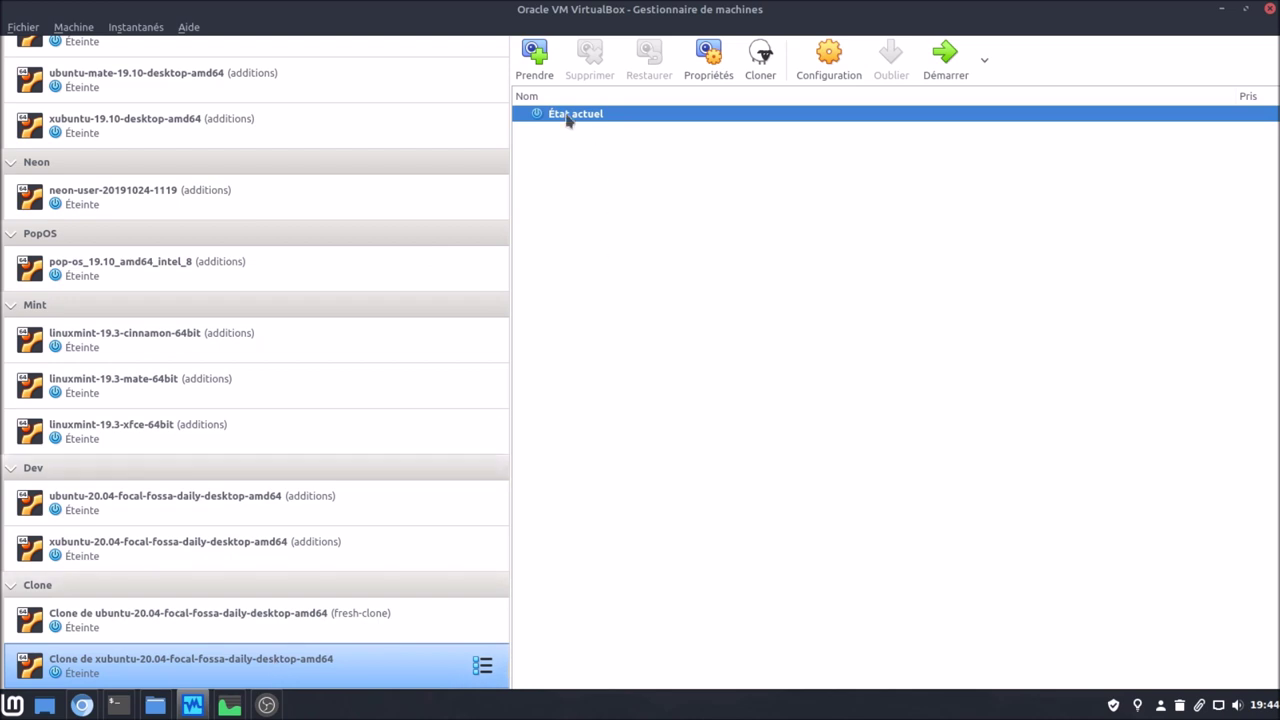
click(532, 62)
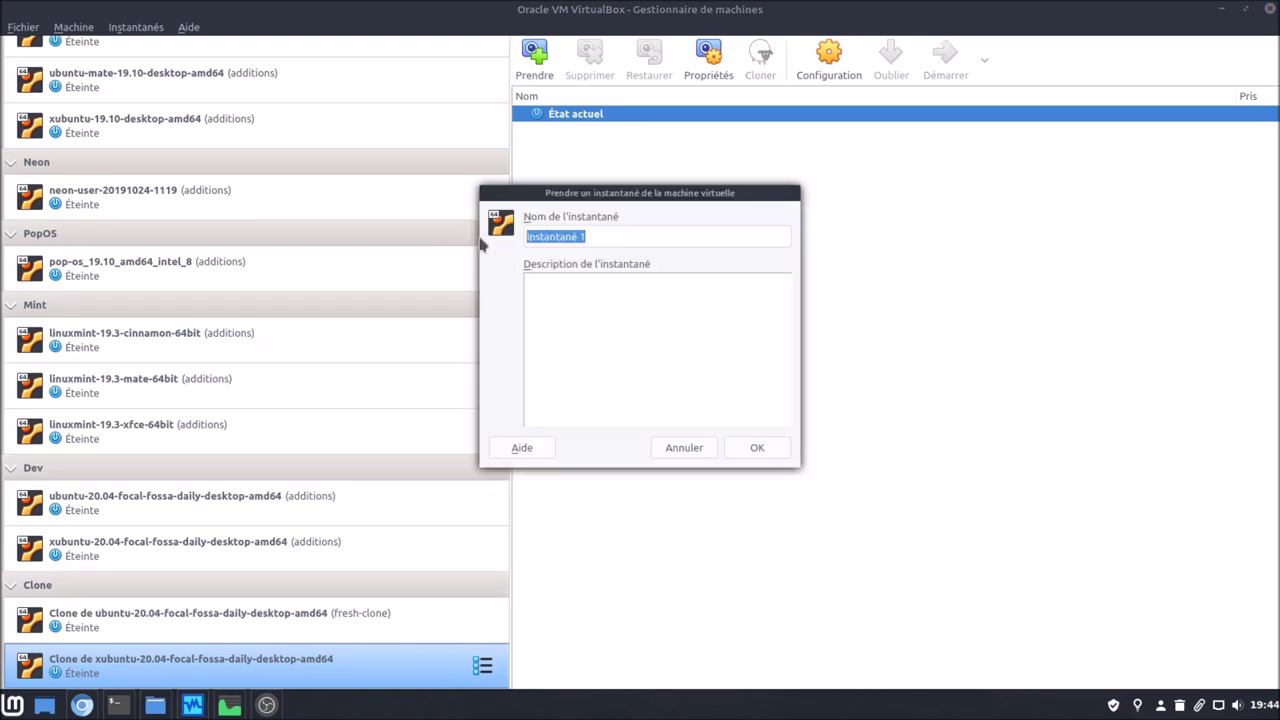
text(fresh-clone)
key(Return)
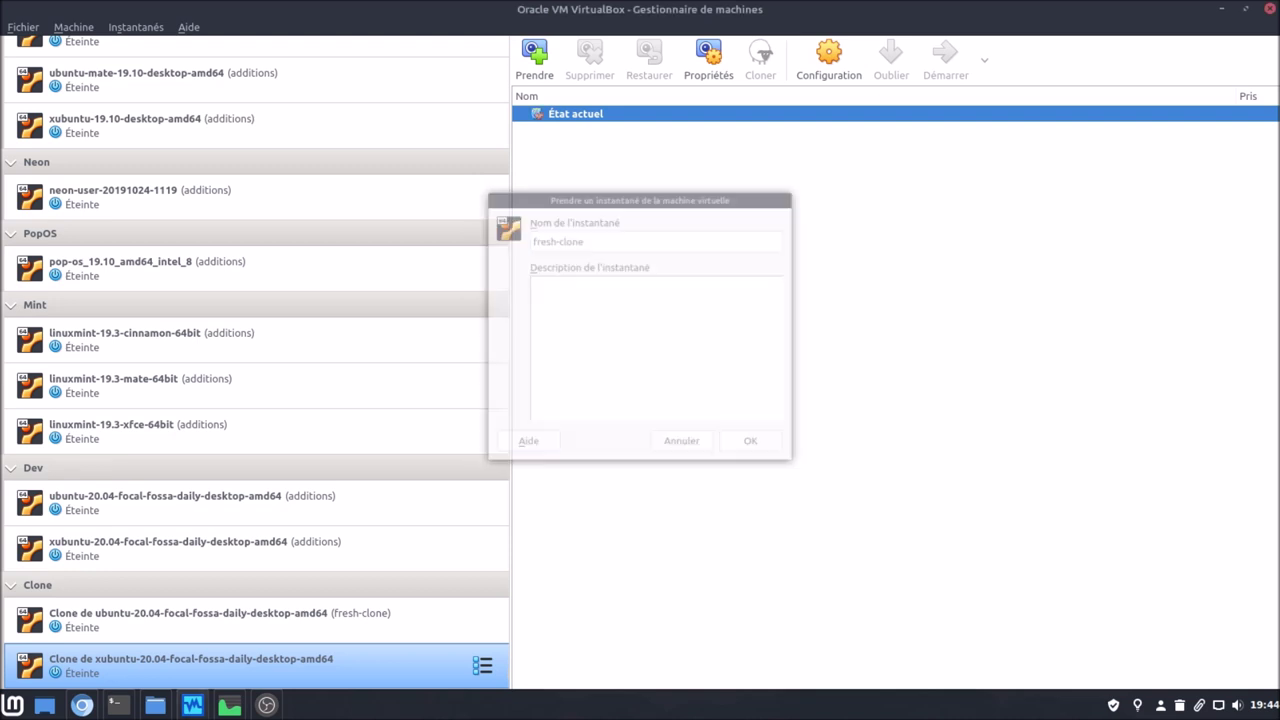
- Start the Ubuntu 20.04 clone and log in to the listed user account with the account password
click(330, 620)
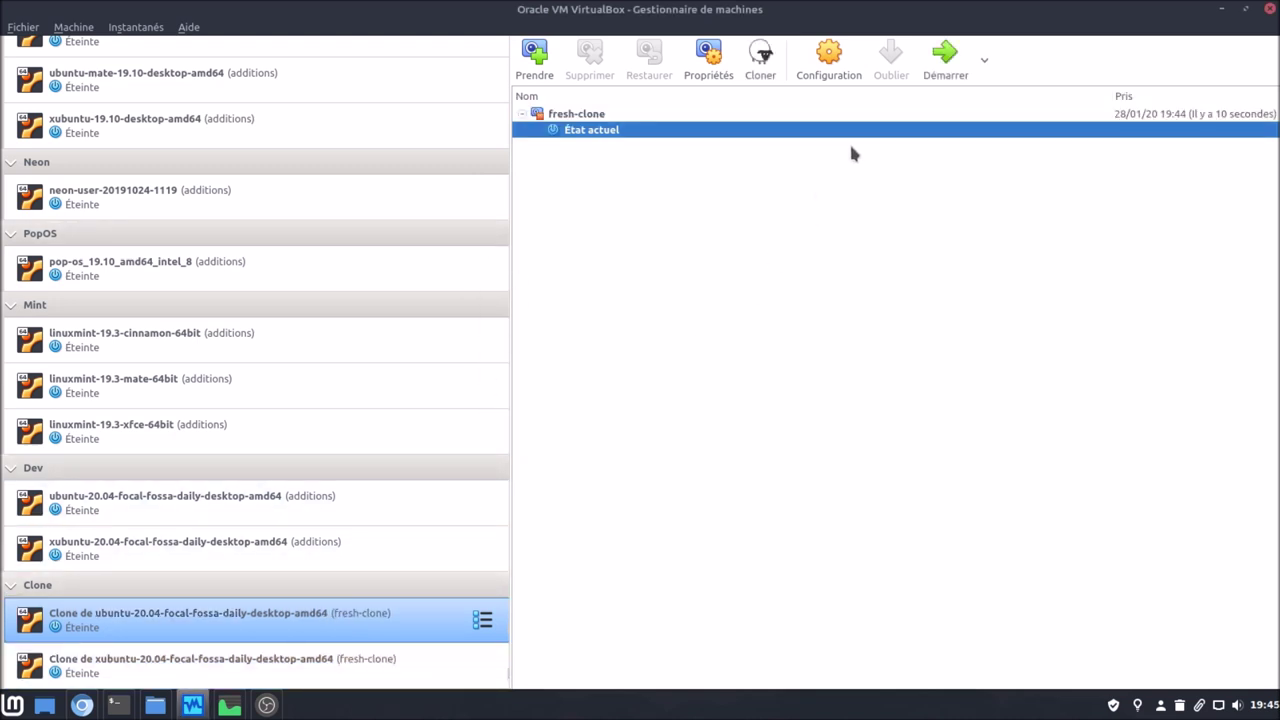
click(942, 60)
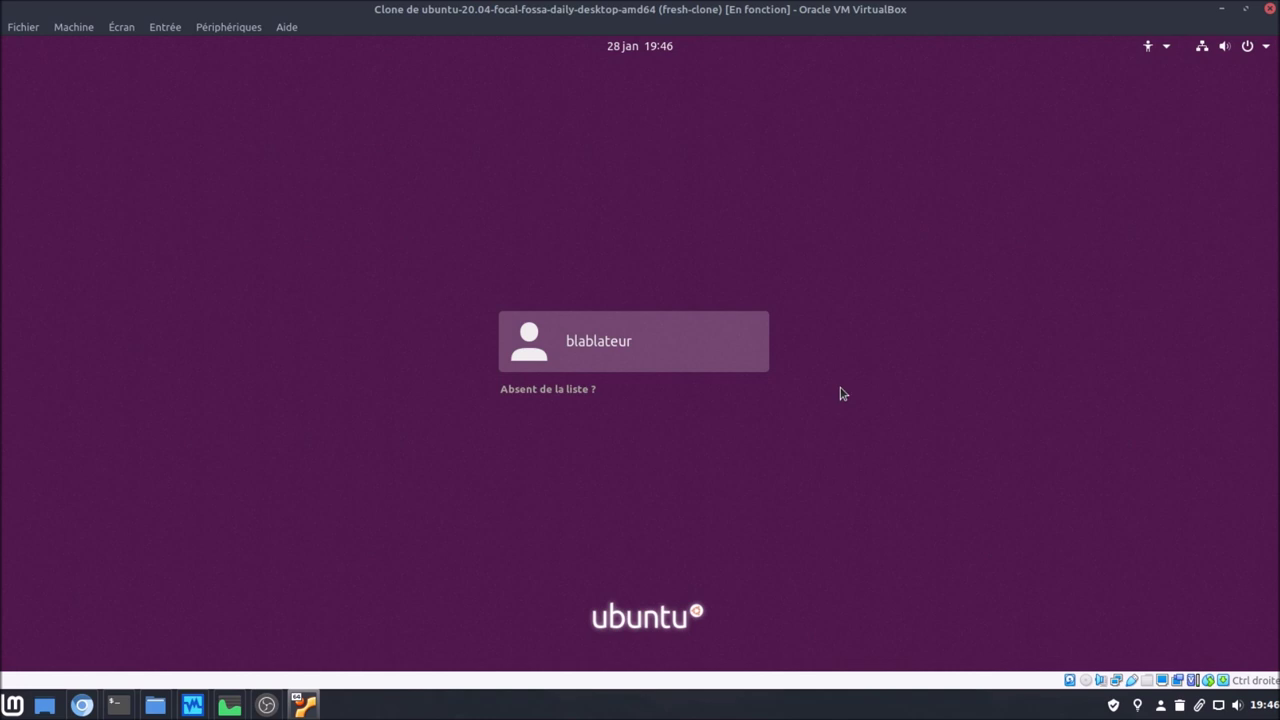
click(677, 347)
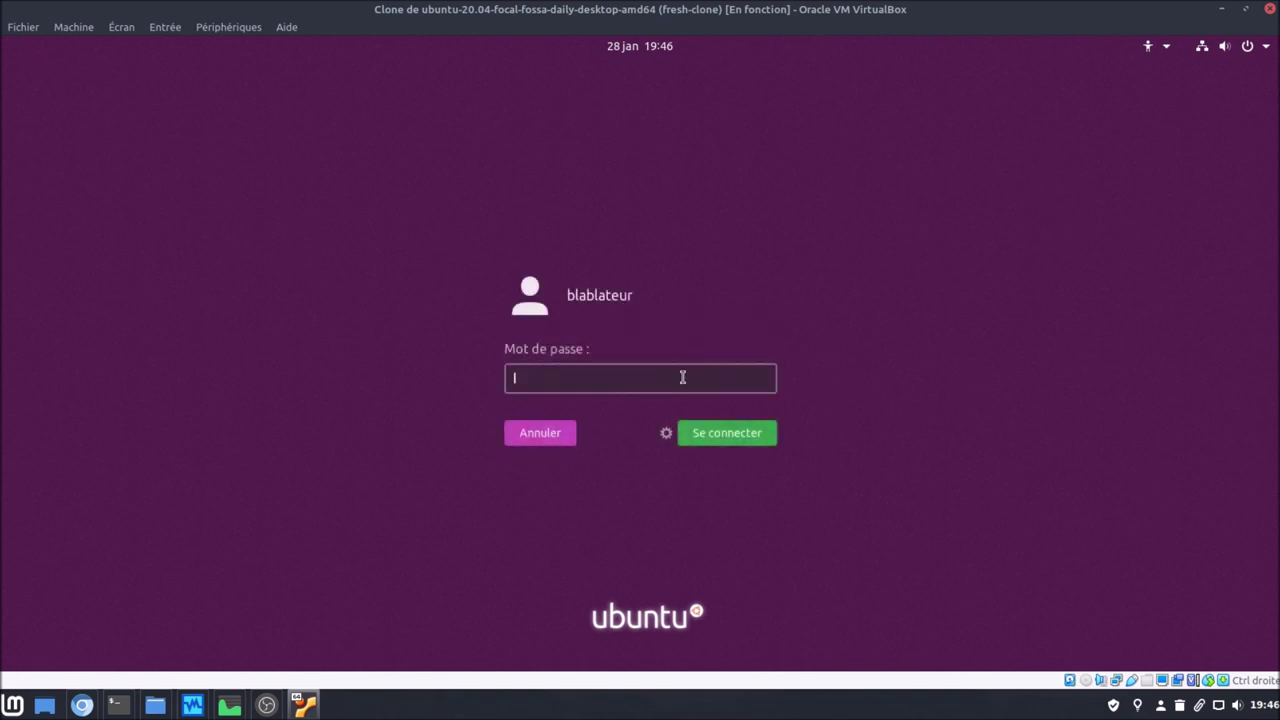
text(*******)
key(Return)
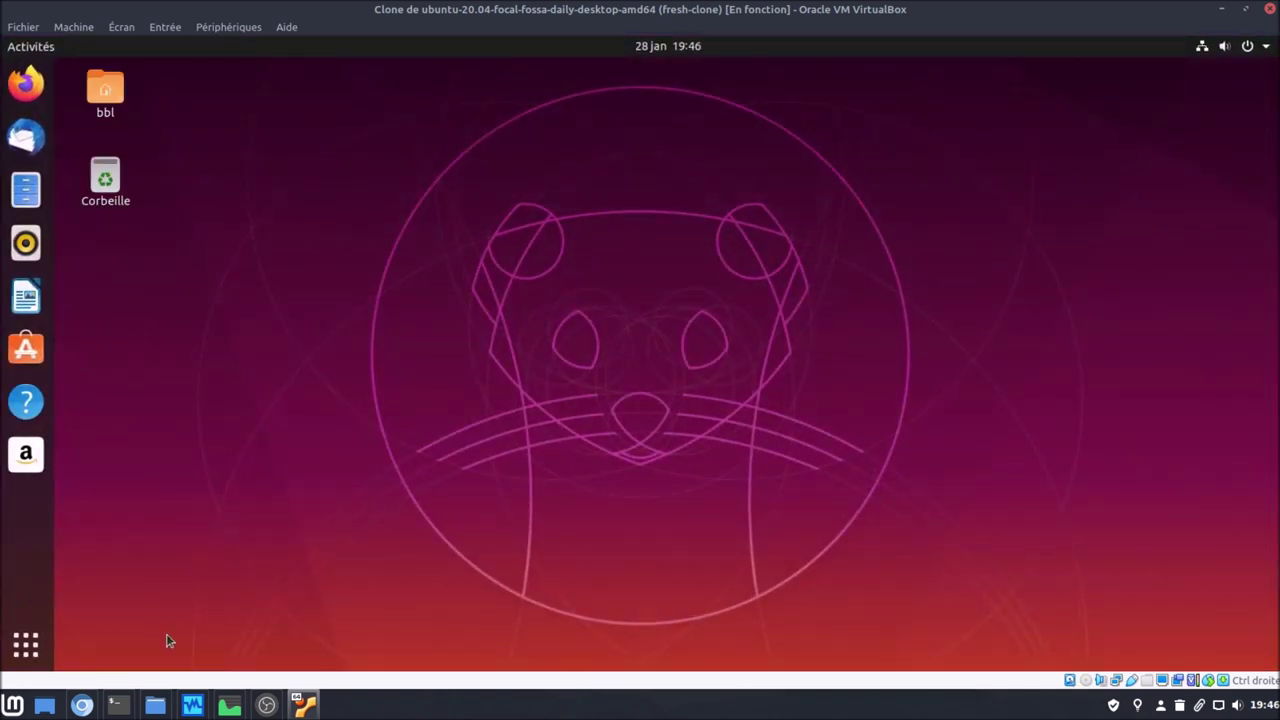
- Search the virtual machine's applications for "ter" and open Terminal
click(27, 645)
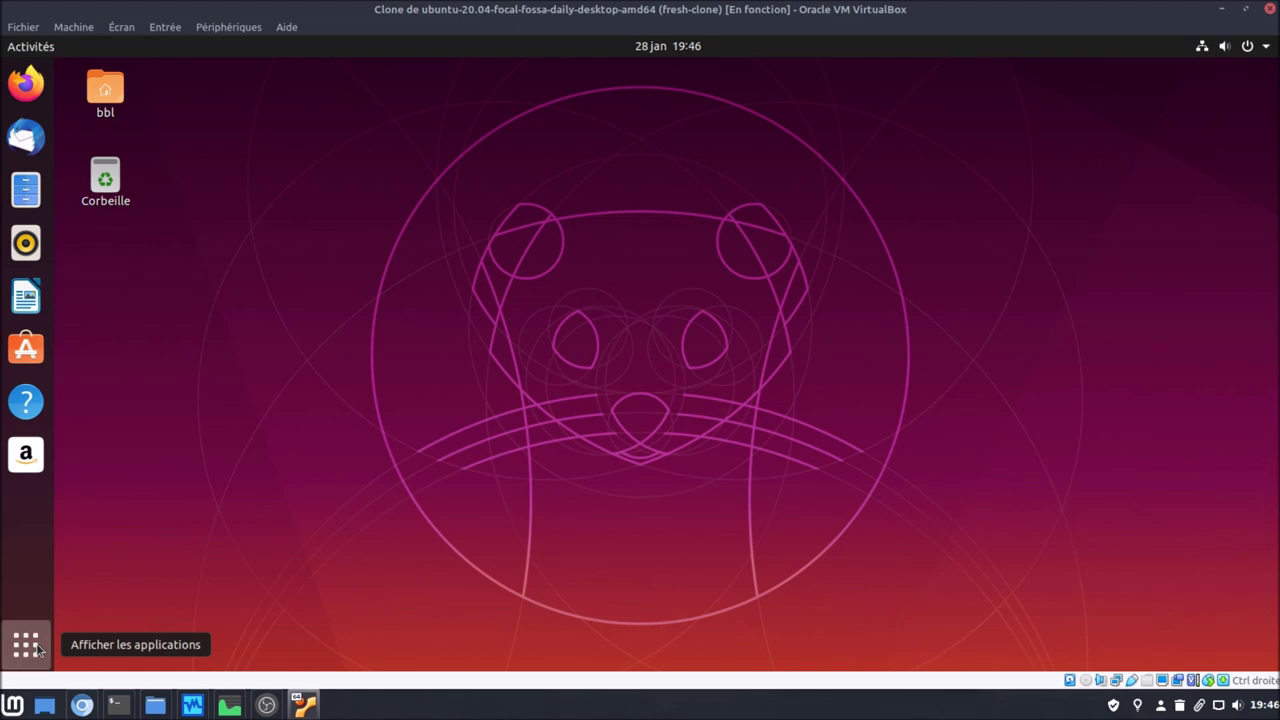
text(ter)
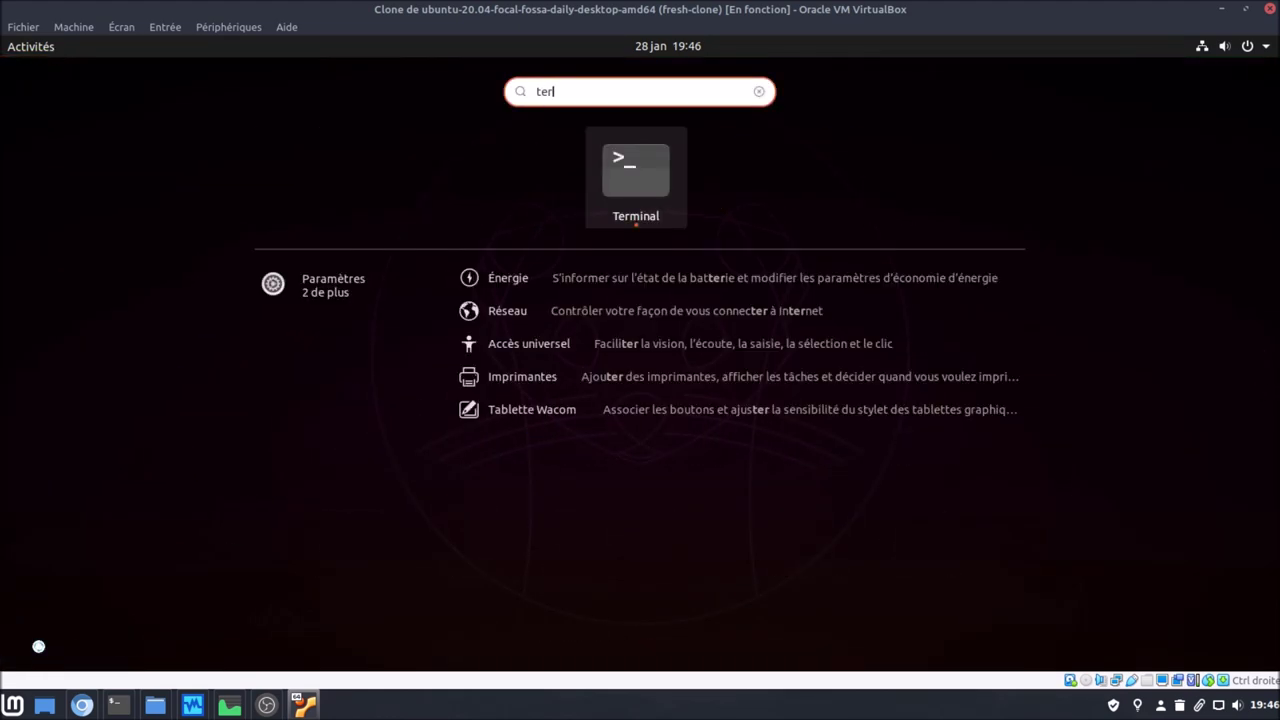
key(Return)
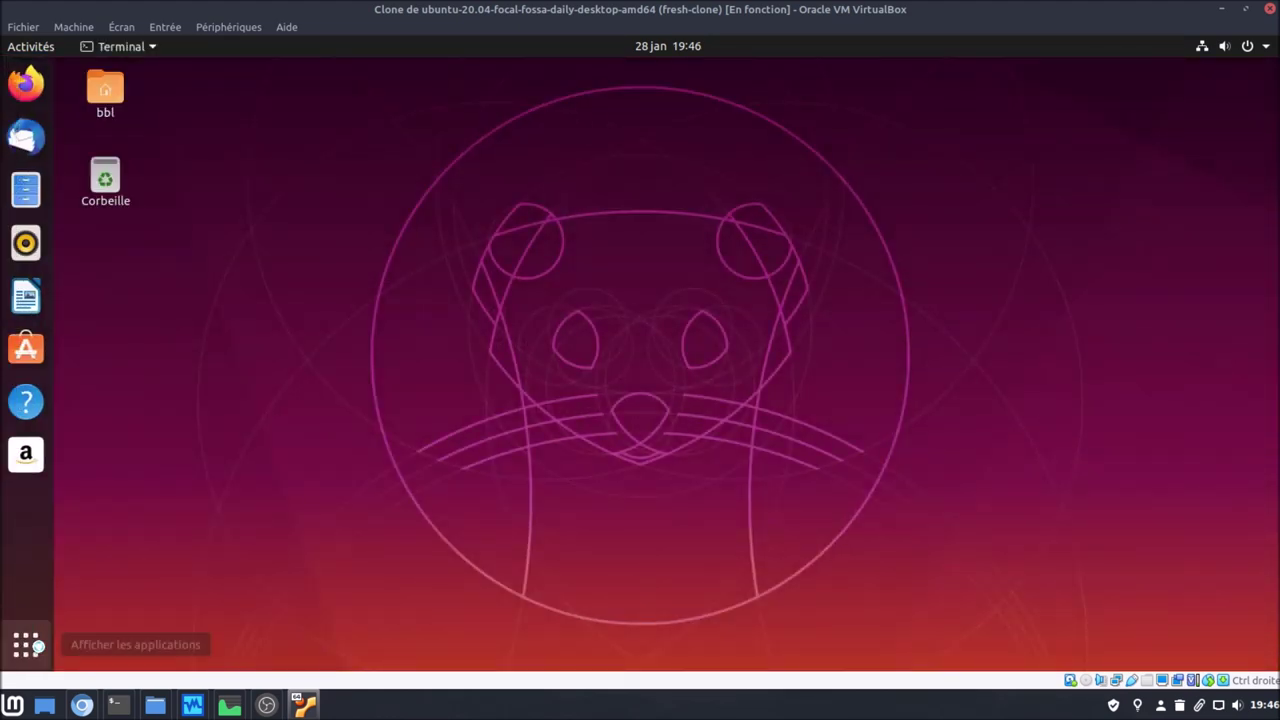
- Examine the system details on the À propos page of the Ubuntu settings, and close the settings
click(1266, 47)
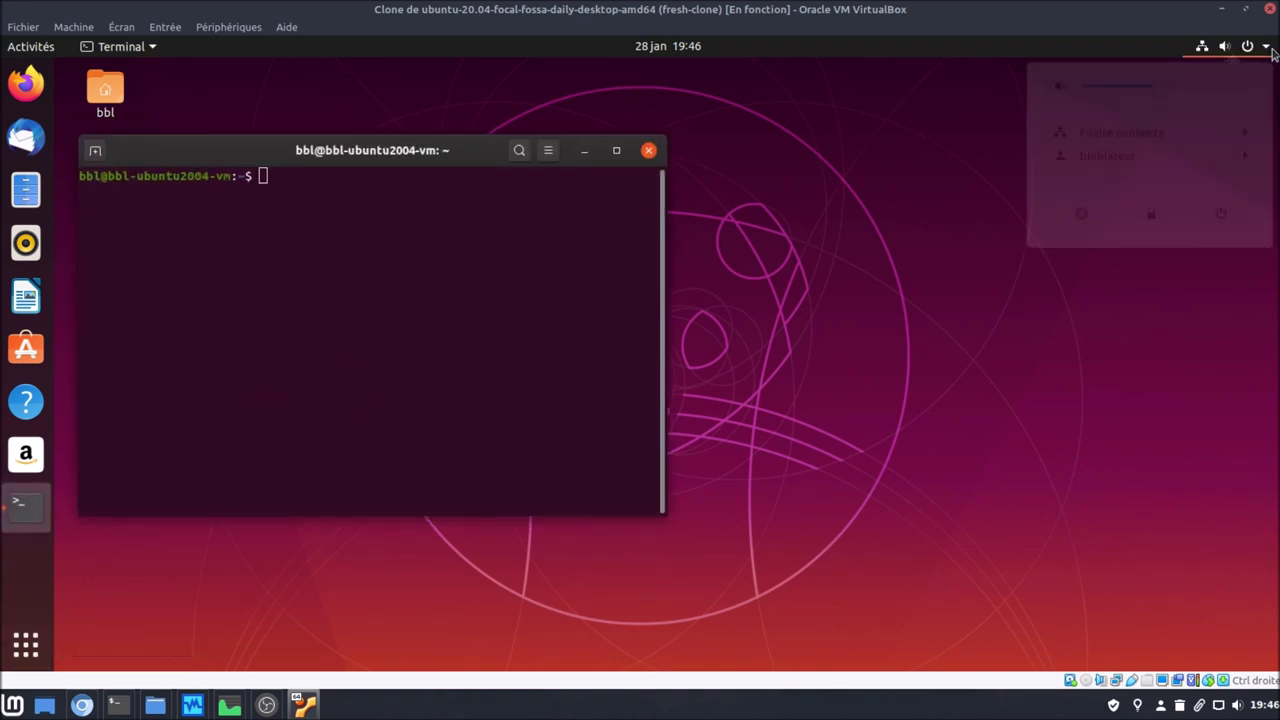
click(1077, 223)
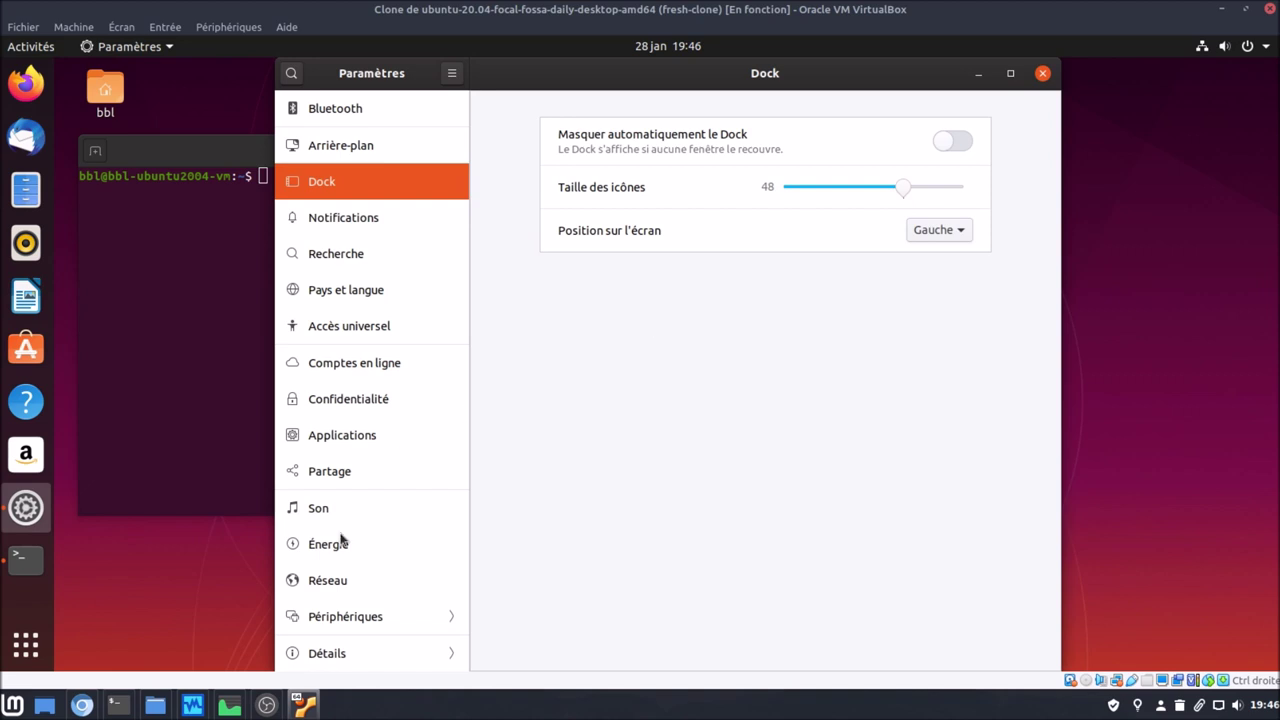
click(330, 653)
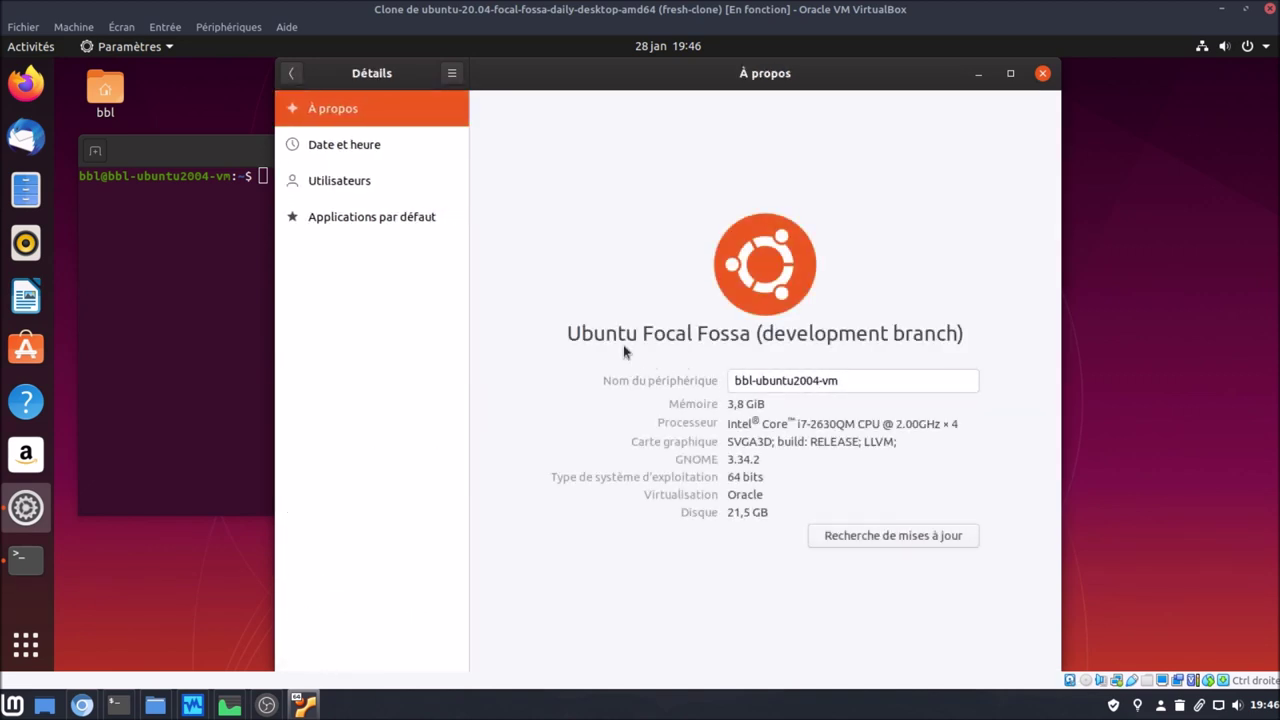
click(1042, 74)
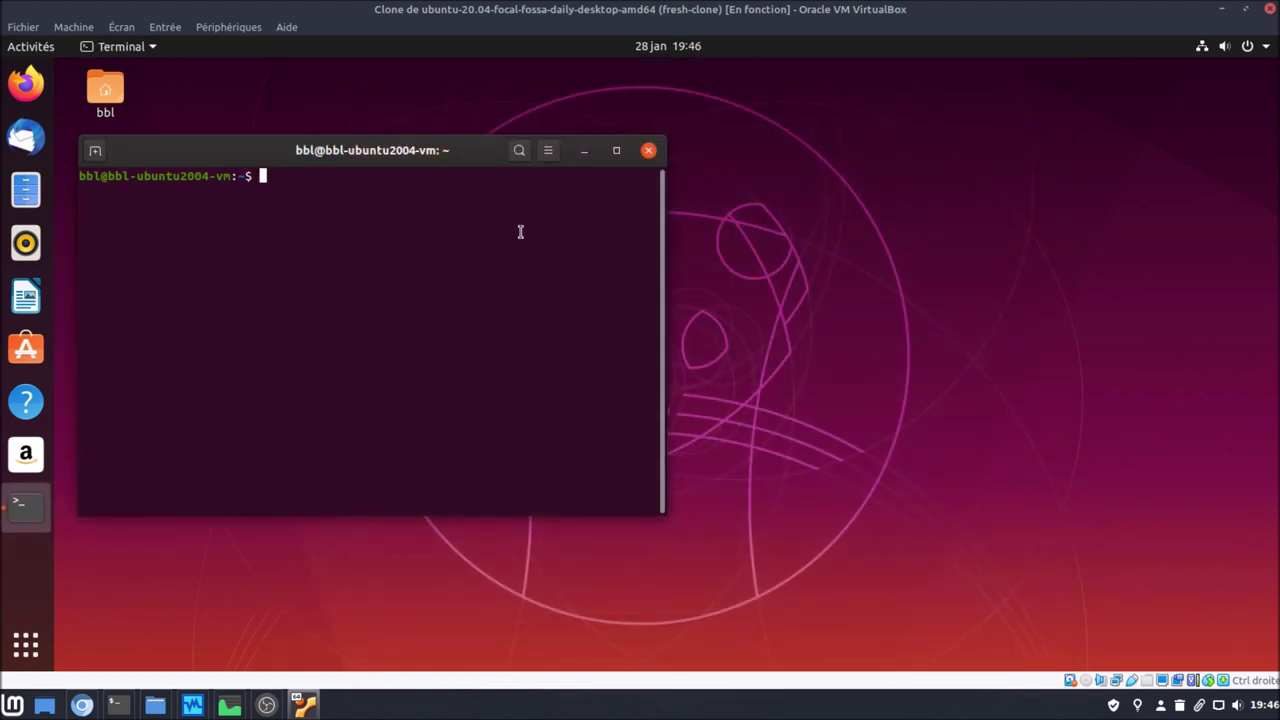
- Check the running kernel version with uname -r, and close the terminal
text(uname -r)
key(Return)
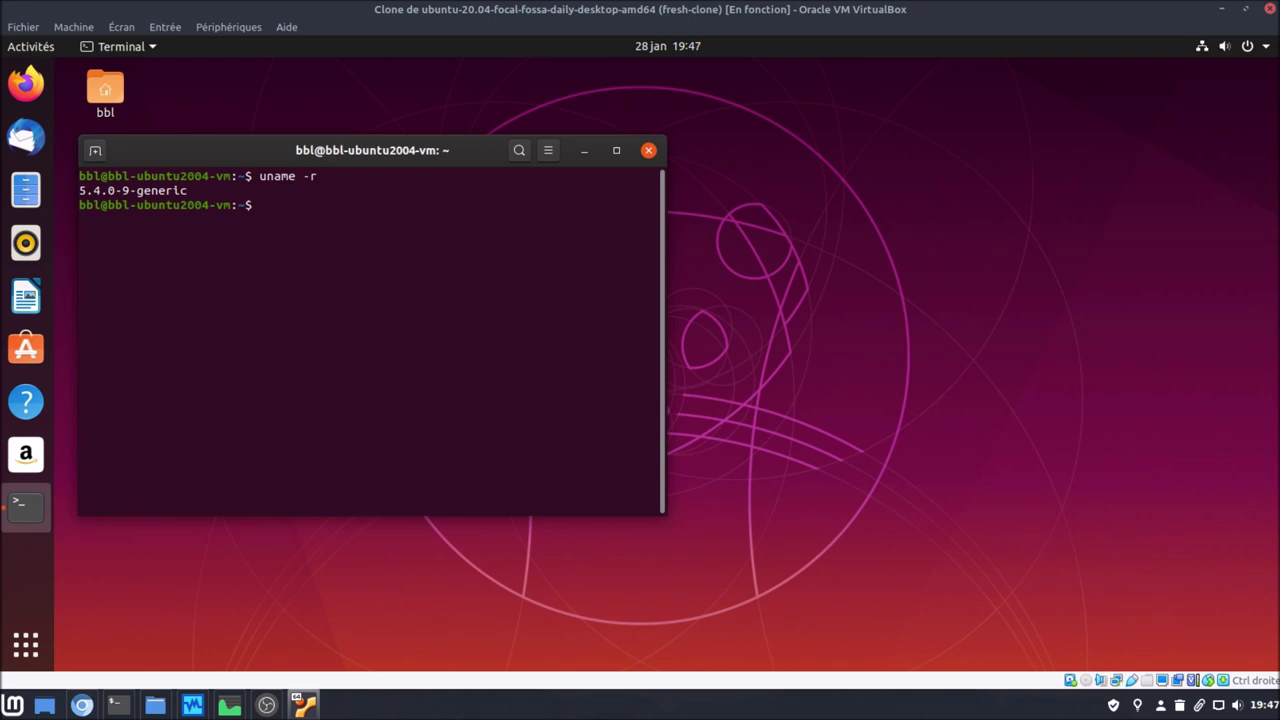
click(649, 151)
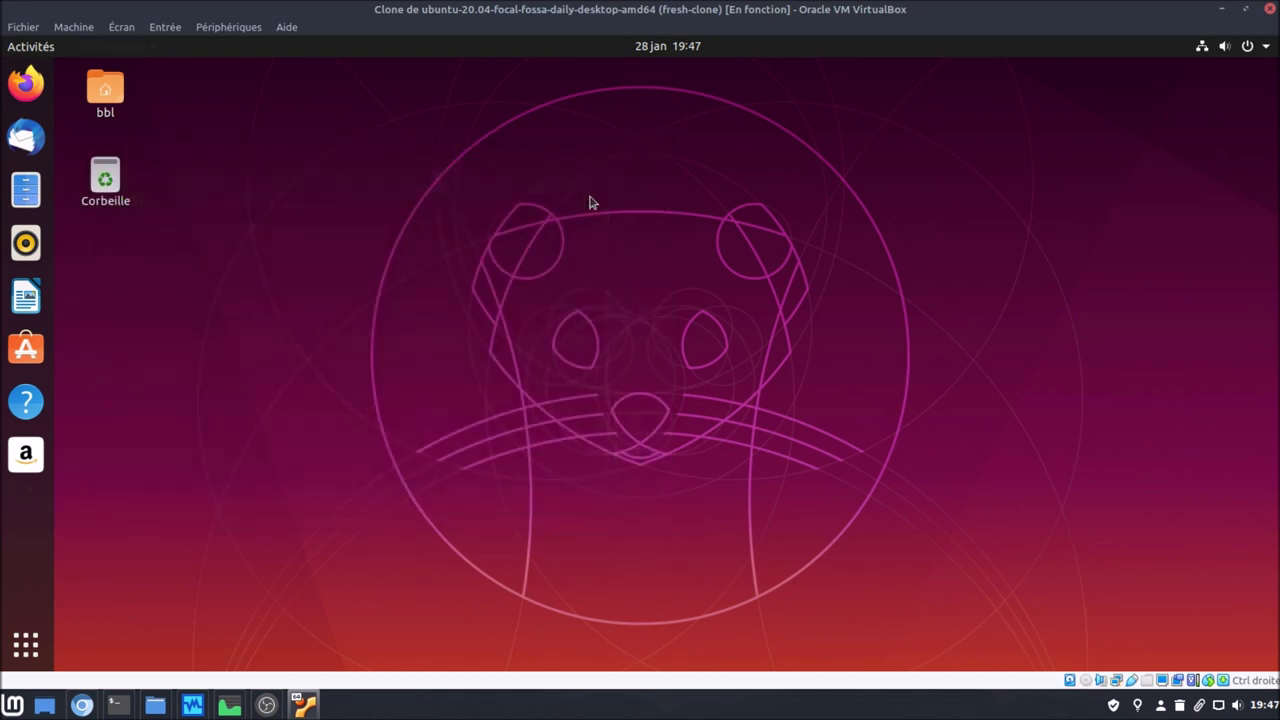
- Search the applications for "mise" and open the update manager (Gestionnaire de mises à jour)
click(40, 646)
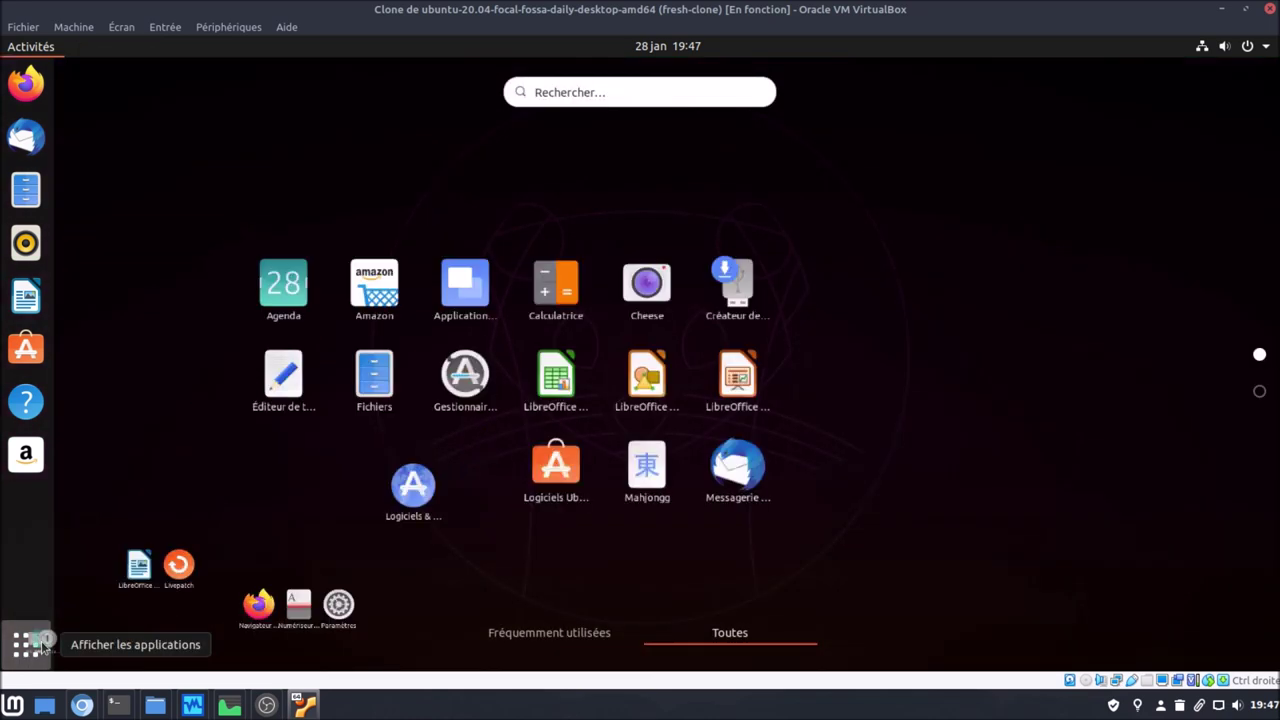
text(milse)
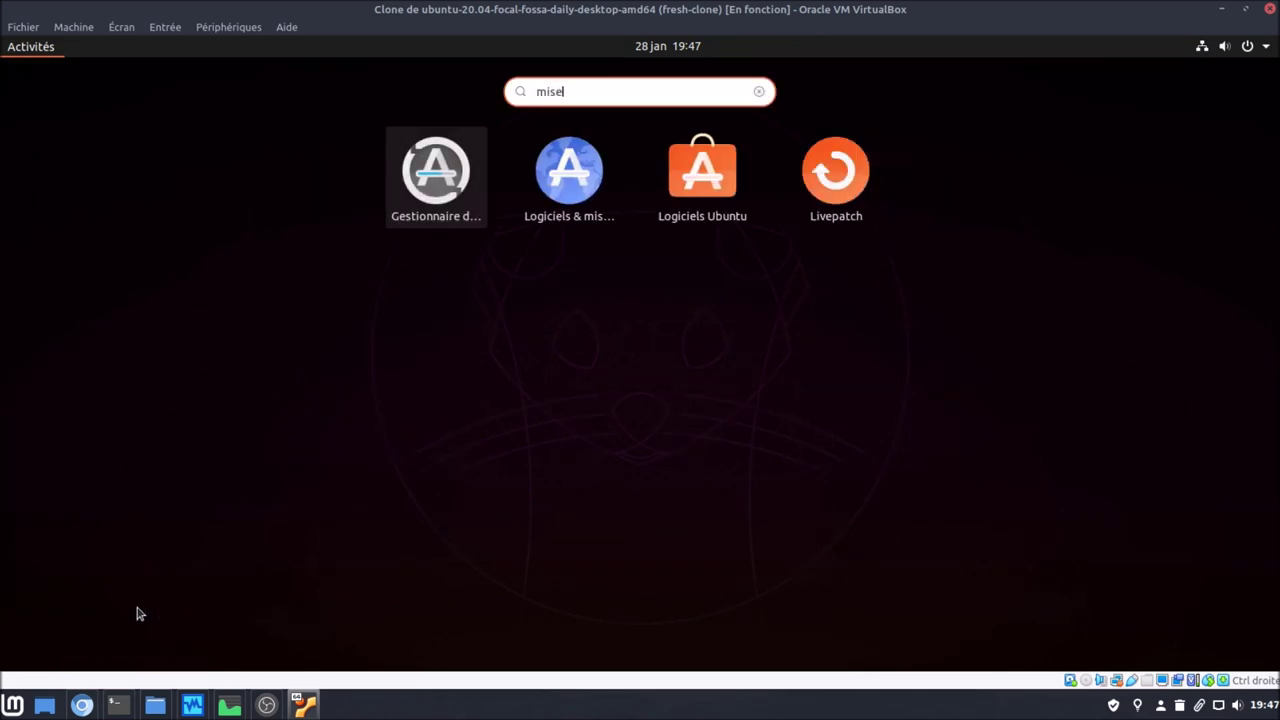
click(436, 170)
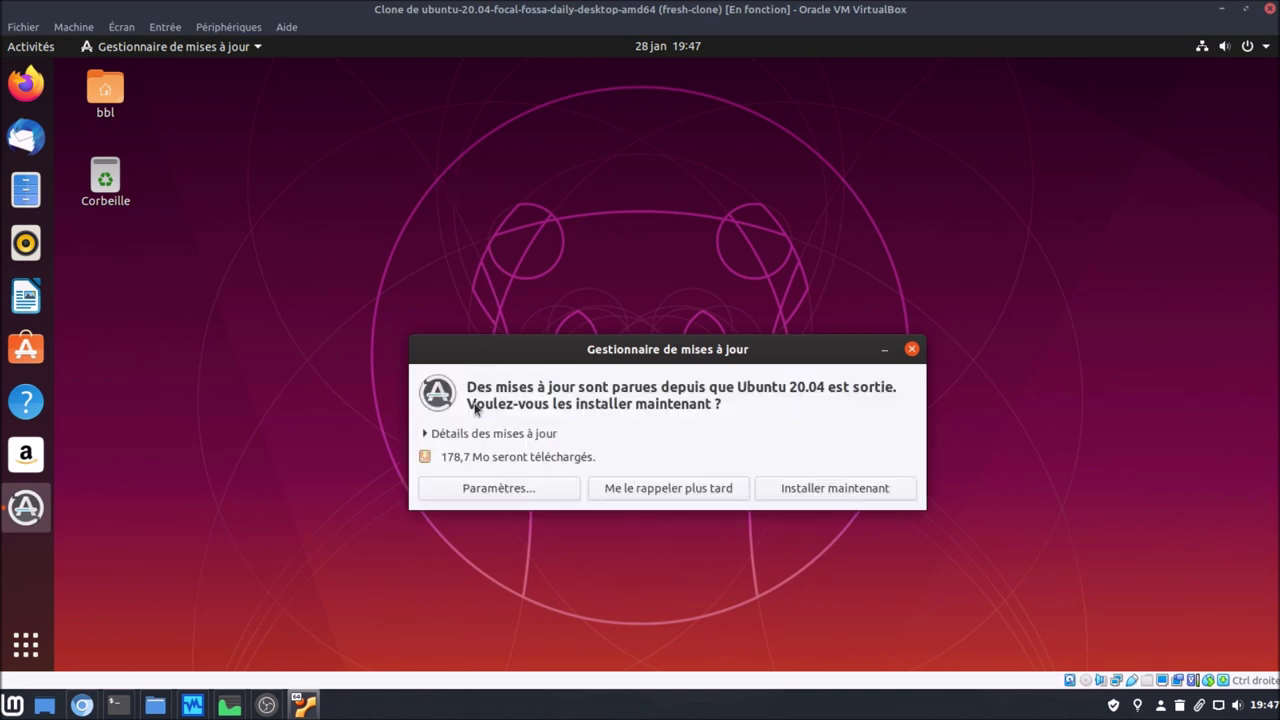
- Open the update manager's settings and agree to report the detected software problem, authenticating with the account password
click(478, 488)
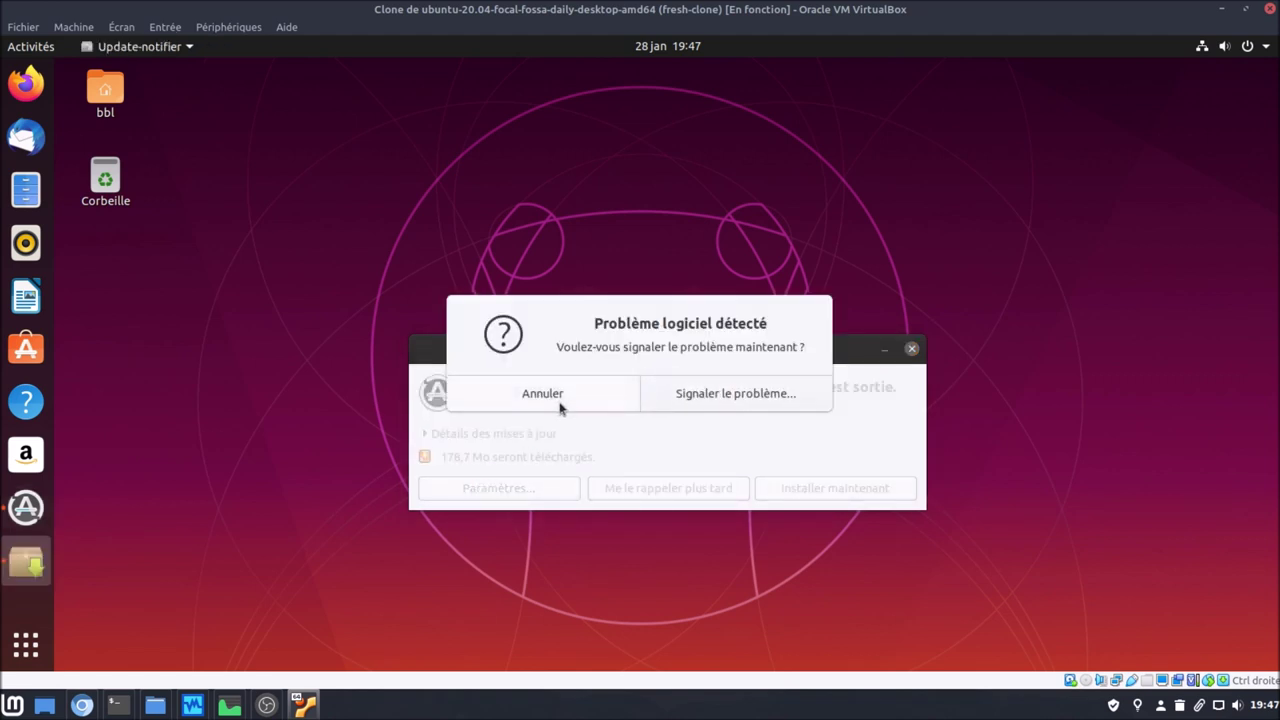
click(692, 396)
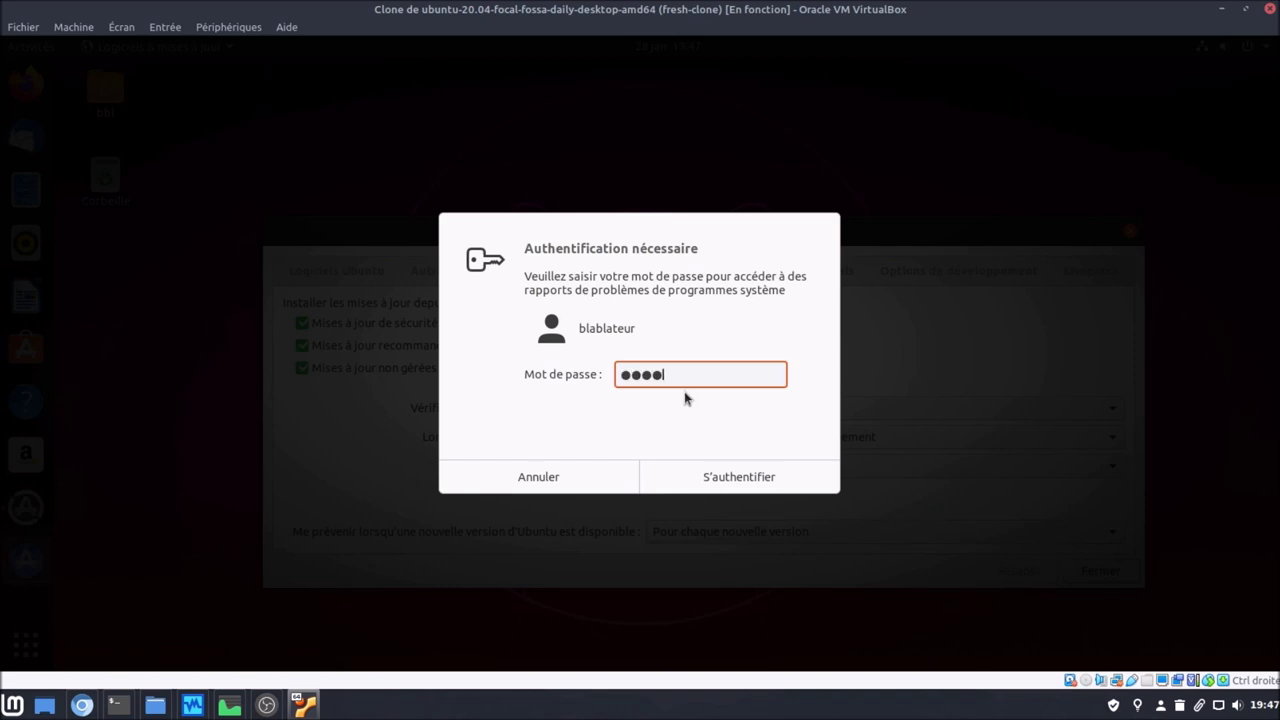
key(Return)
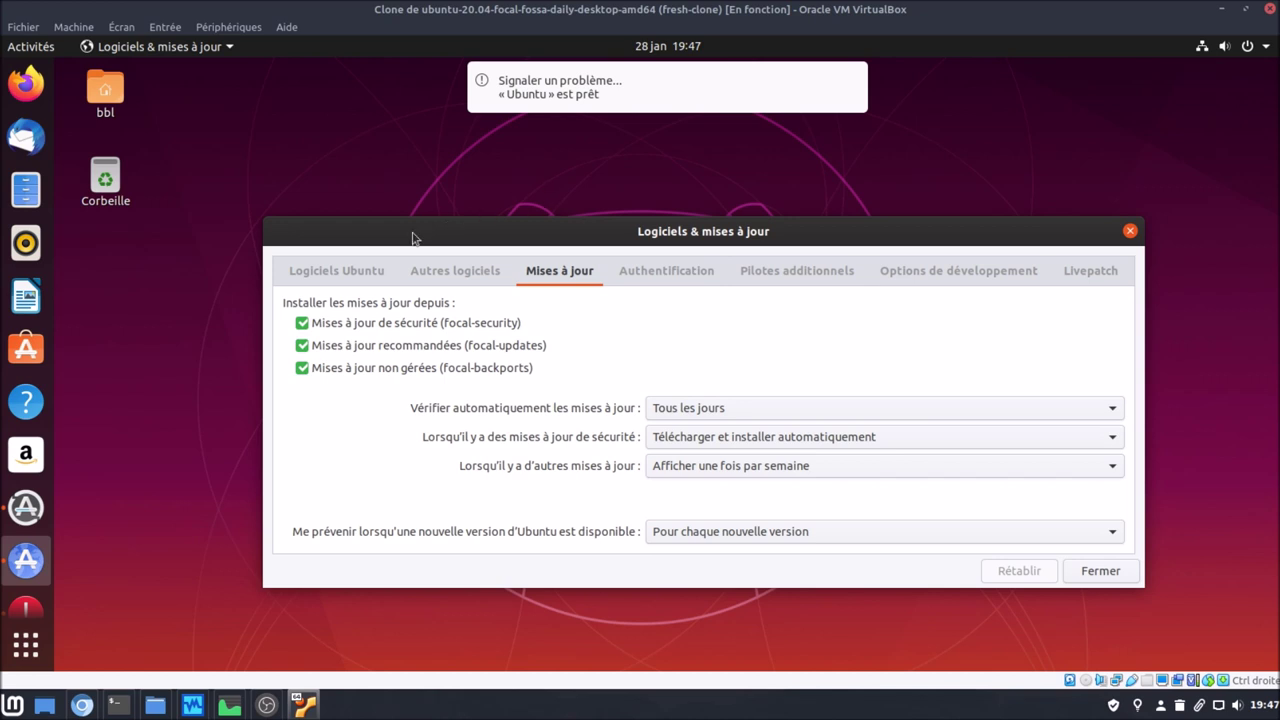
- Review the Logiciels & mises à jour settings from Ubuntu software sources through the development options, and close them
click(369, 276)
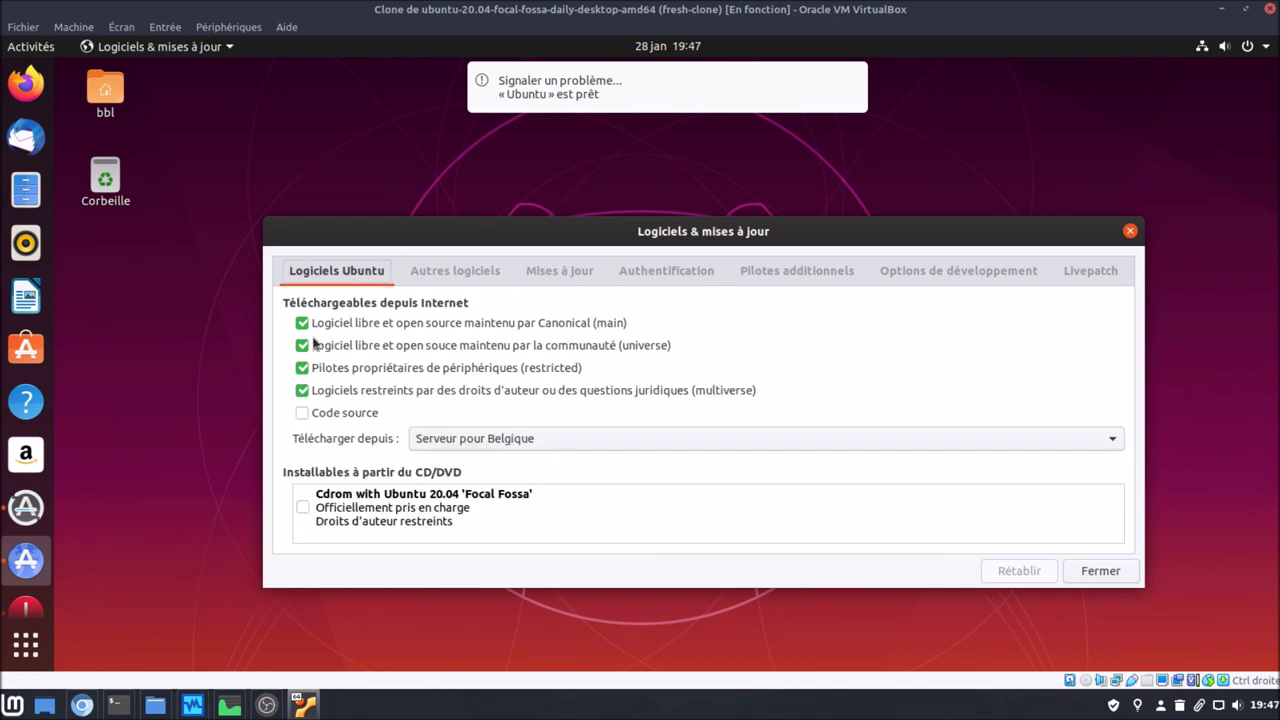
click(422, 280)
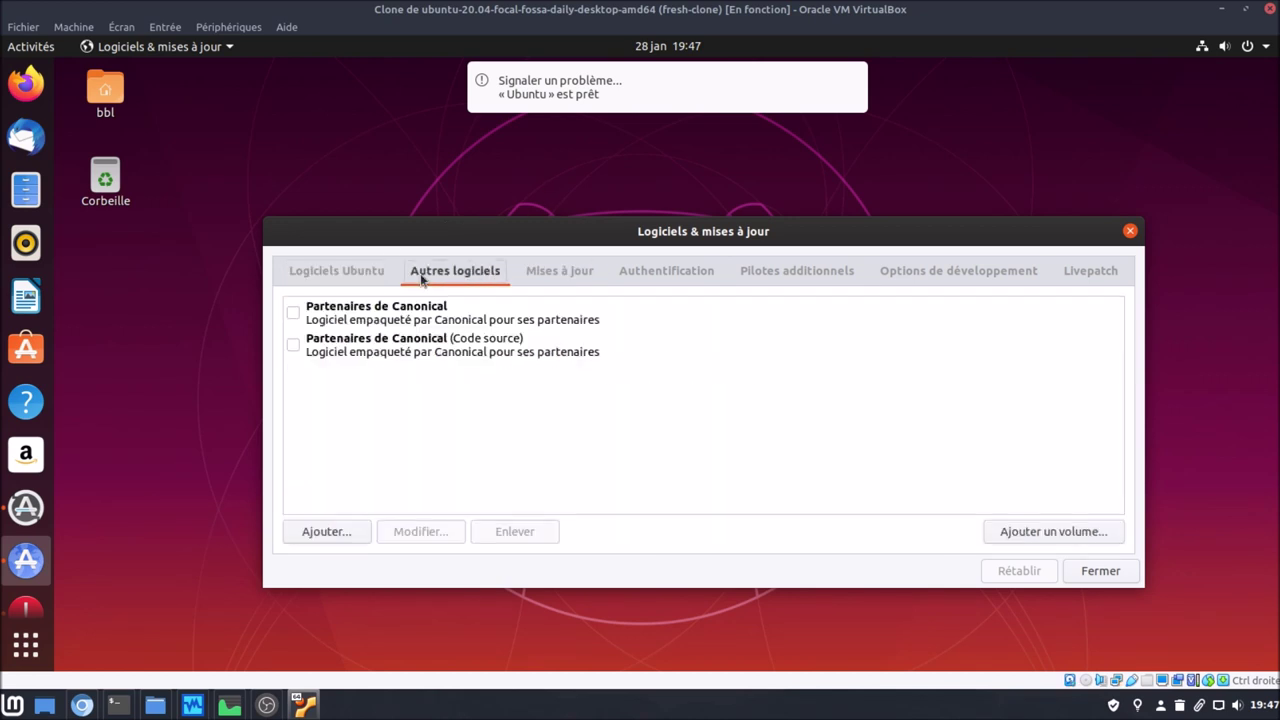
click(572, 270)
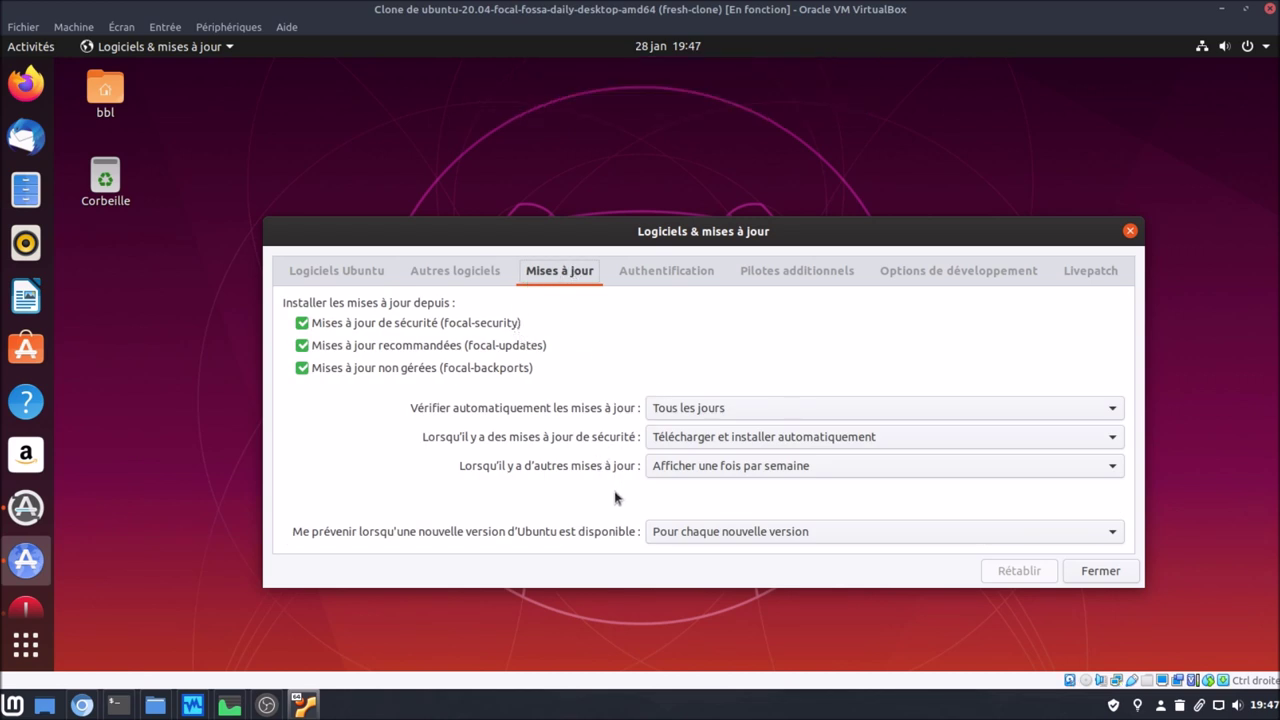
click(658, 284)
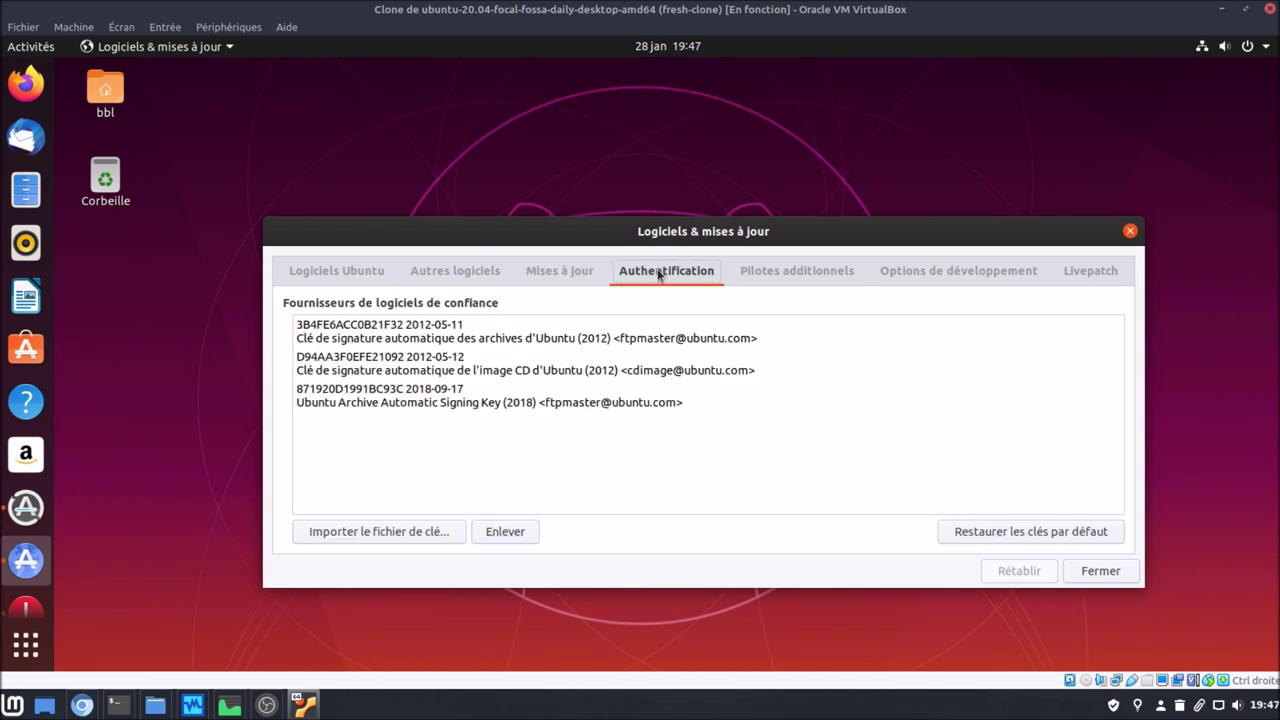
click(763, 274)
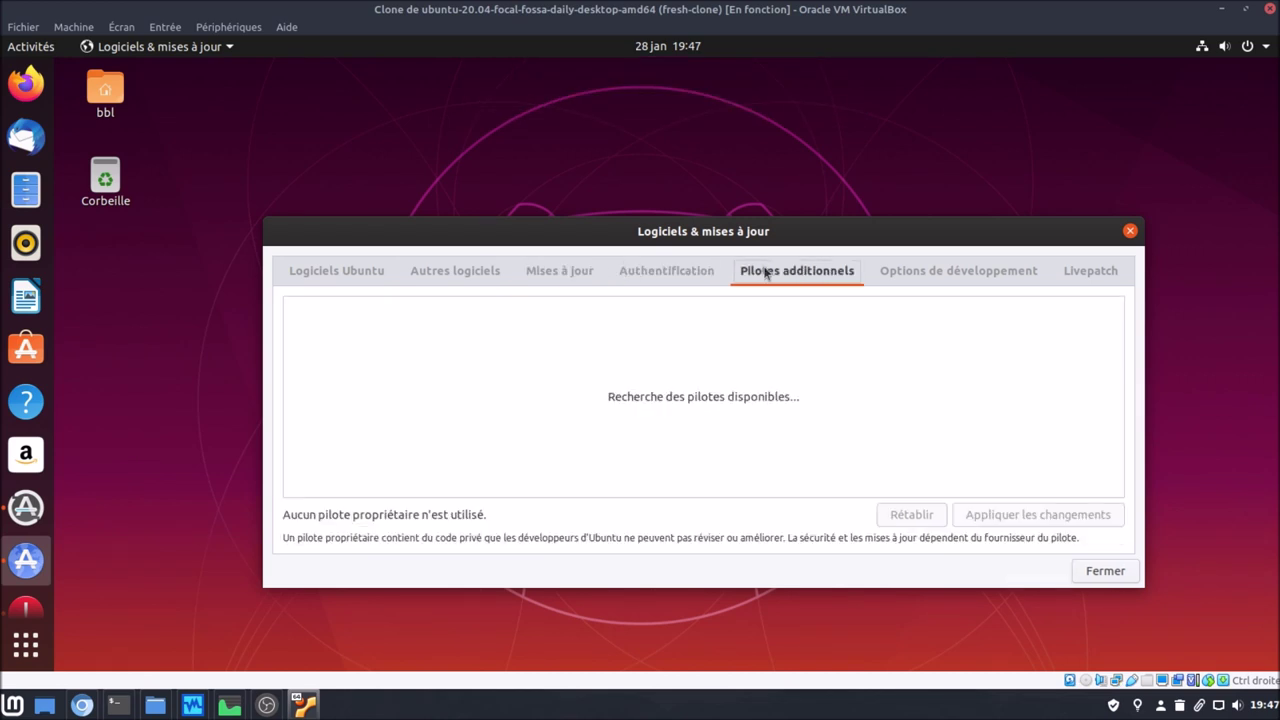
click(968, 272)
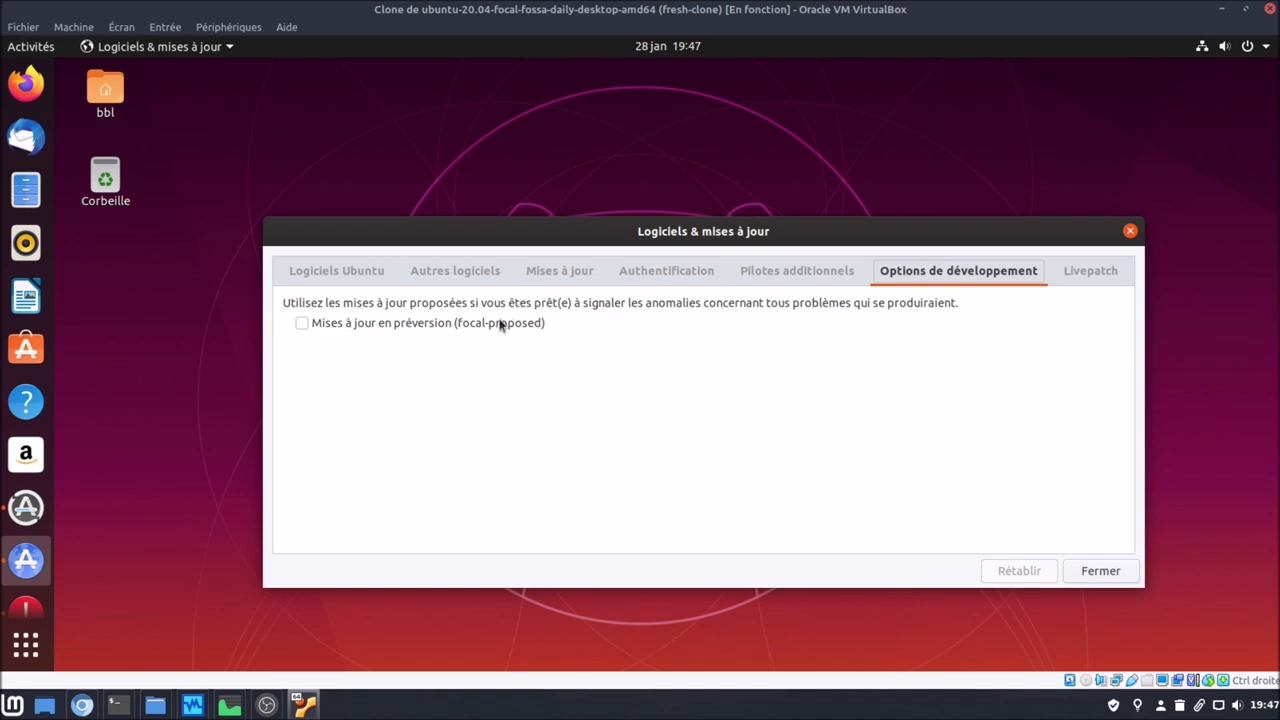
drag(496, 237, 478, 230)
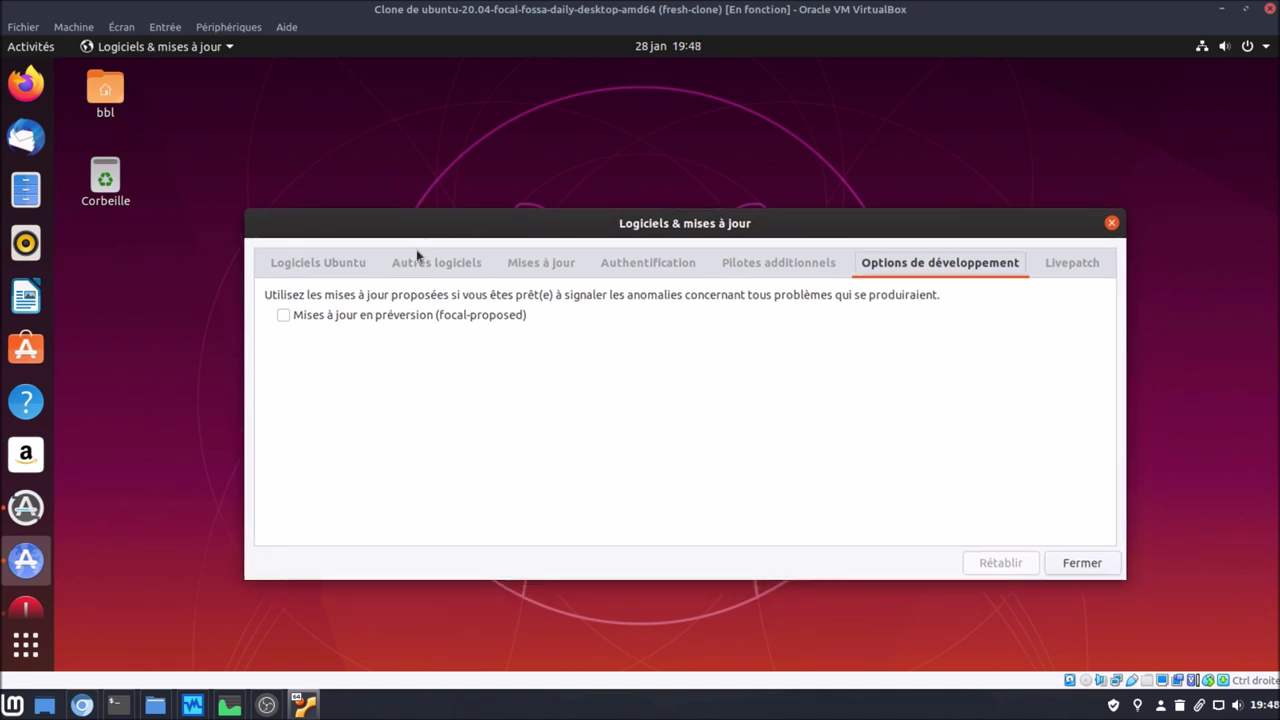
click(1081, 563)
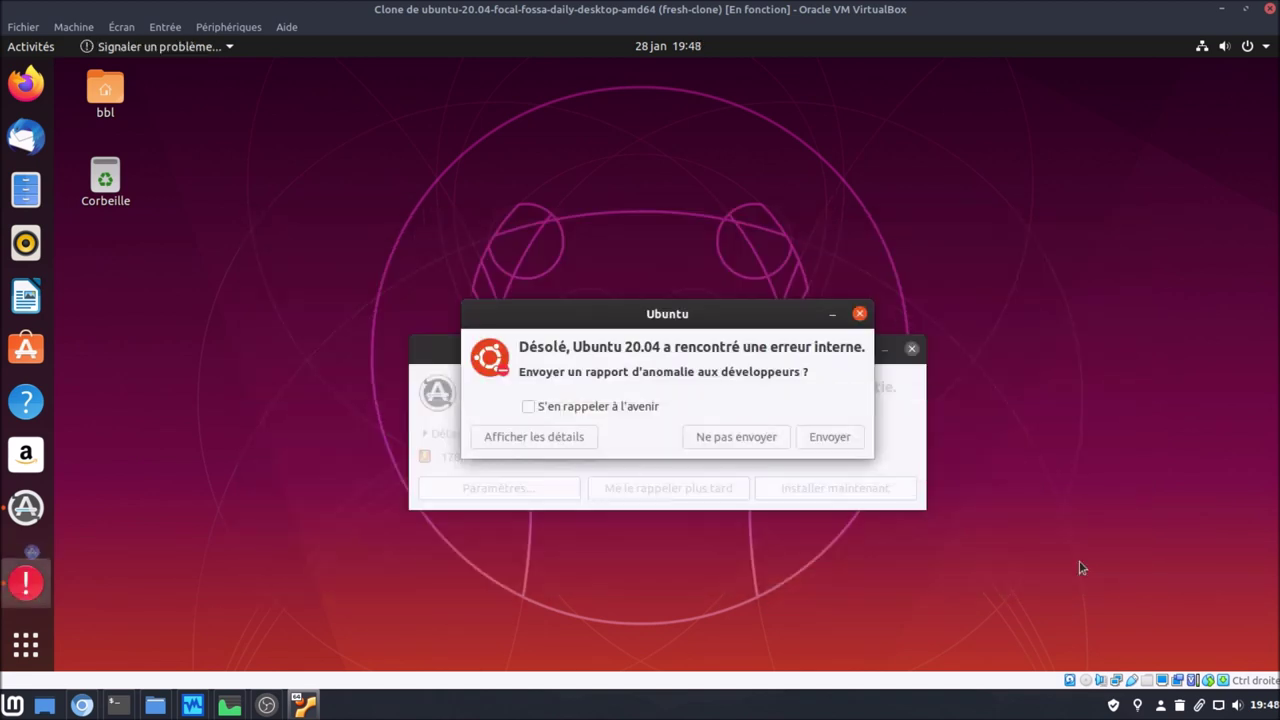
- Send the Ubuntu 20.04 internal error report to the developers
click(815, 437)
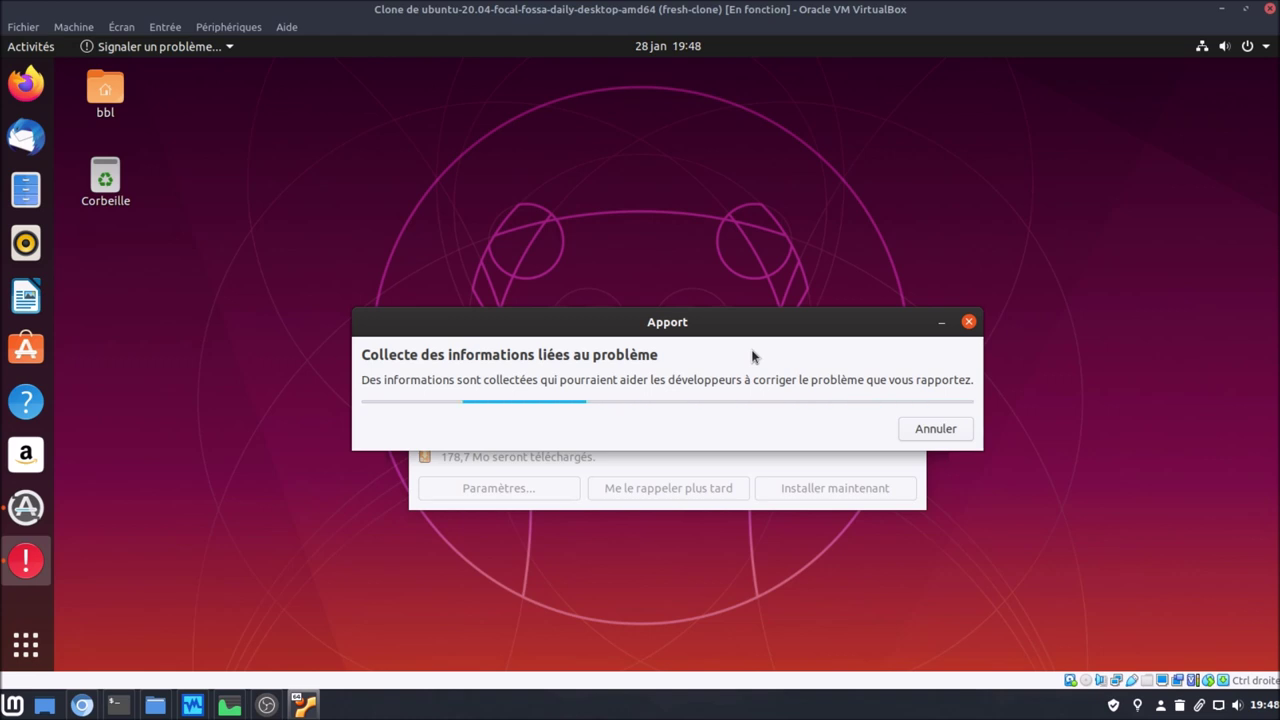
drag(755, 338, 749, 186)
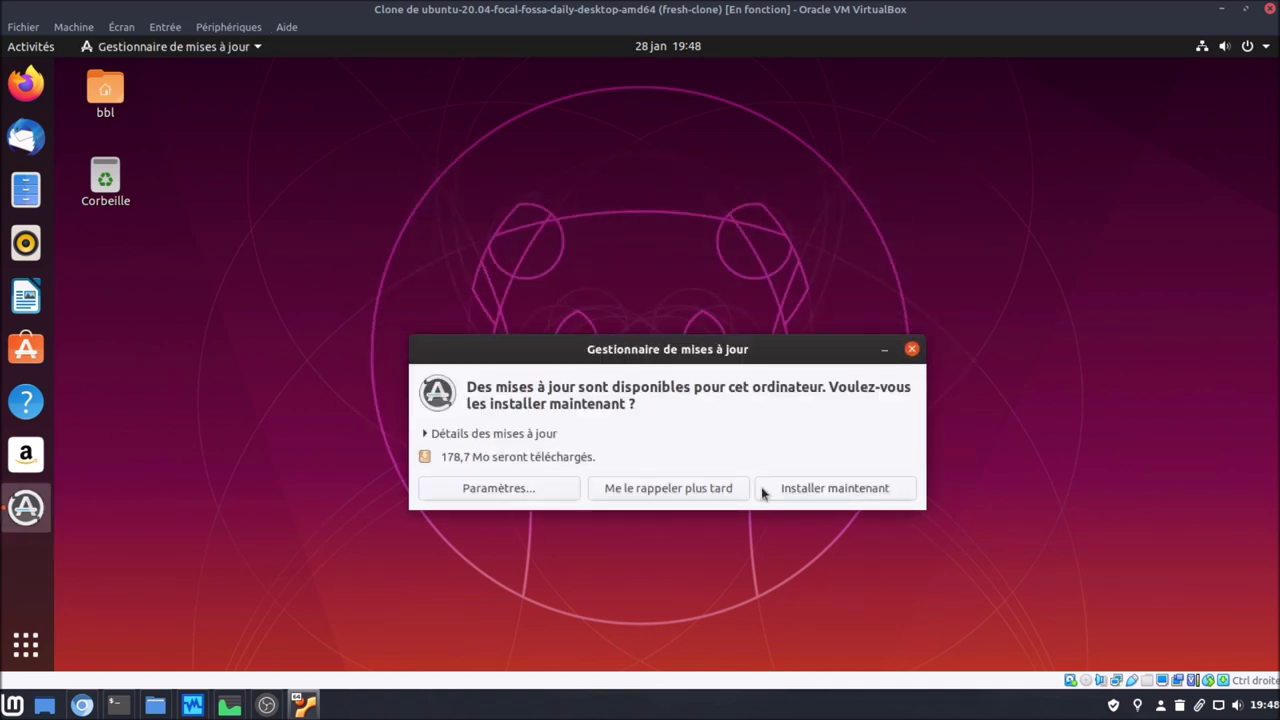
- Expand the details of the available updates, and close the Firefox window showing the Launchpad bug report page with all its tabs
click(535, 436)
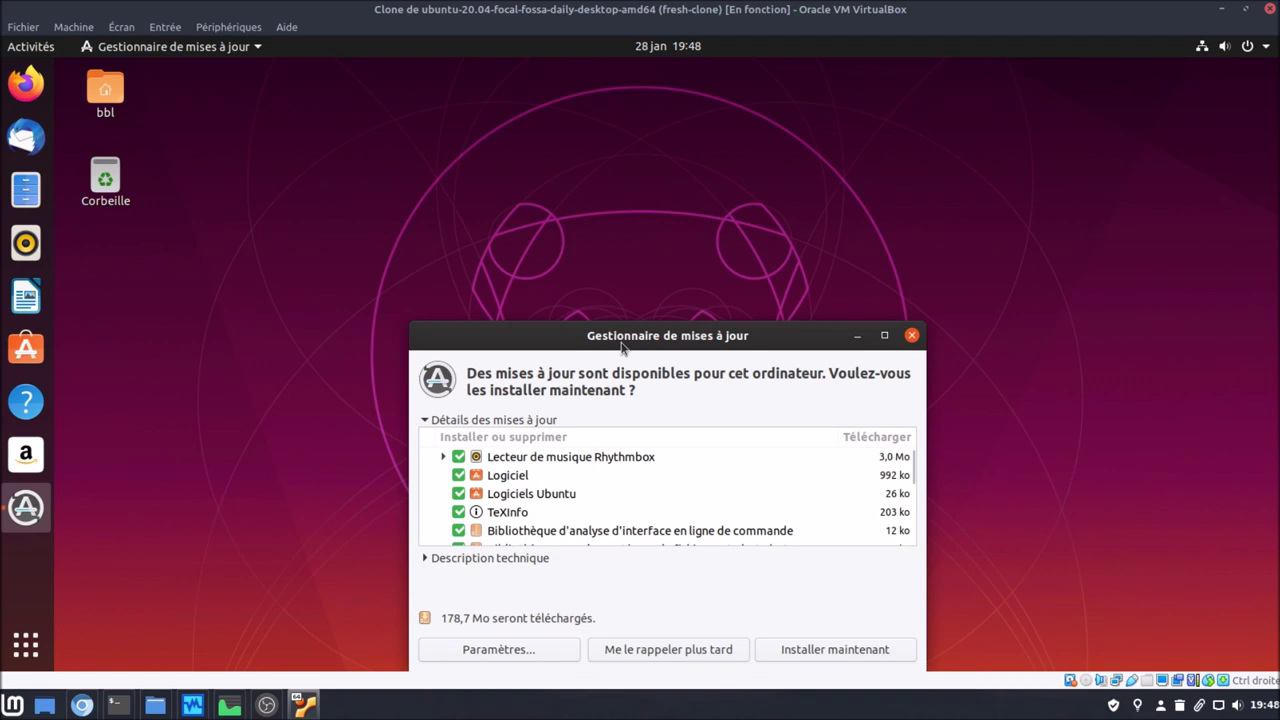
click(813, 487)
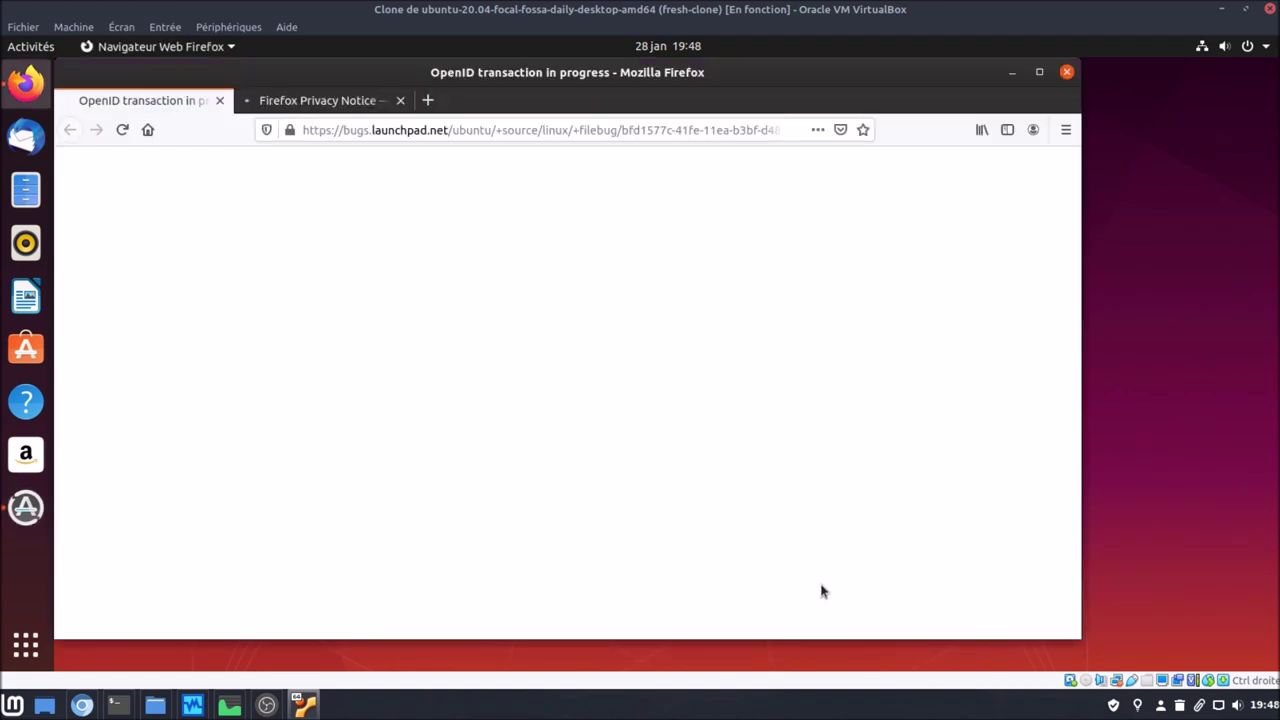
click(1067, 76)
click(763, 397)
- Start installing the available updates, authenticating with the account password
click(818, 487)
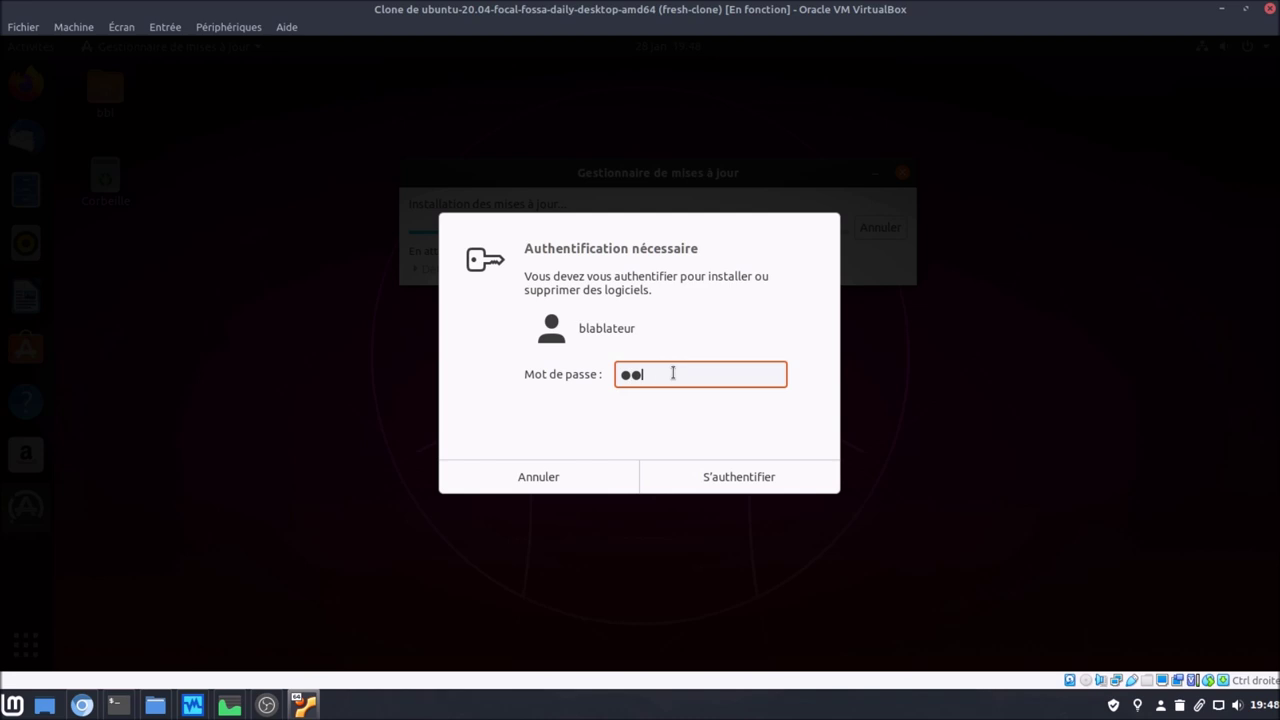
key(Return)
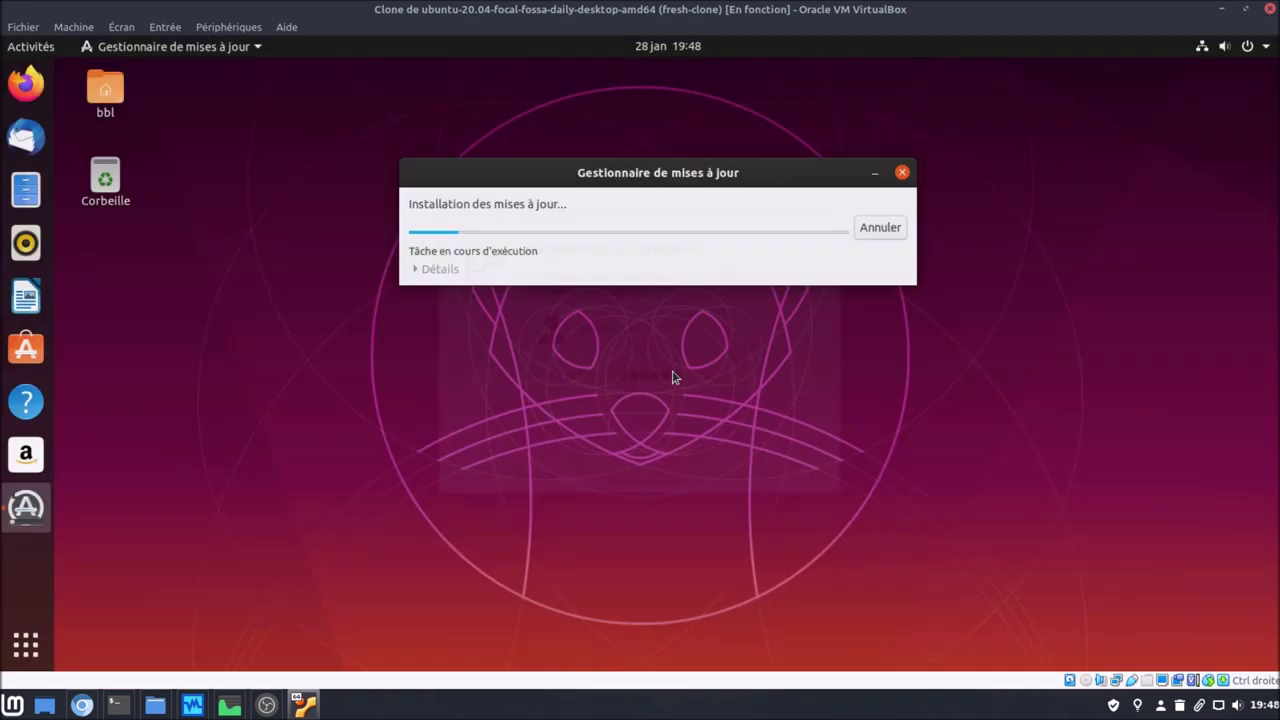
- Show the details of the running update installation, and restart the computer once the installation asks for it
click(437, 272)
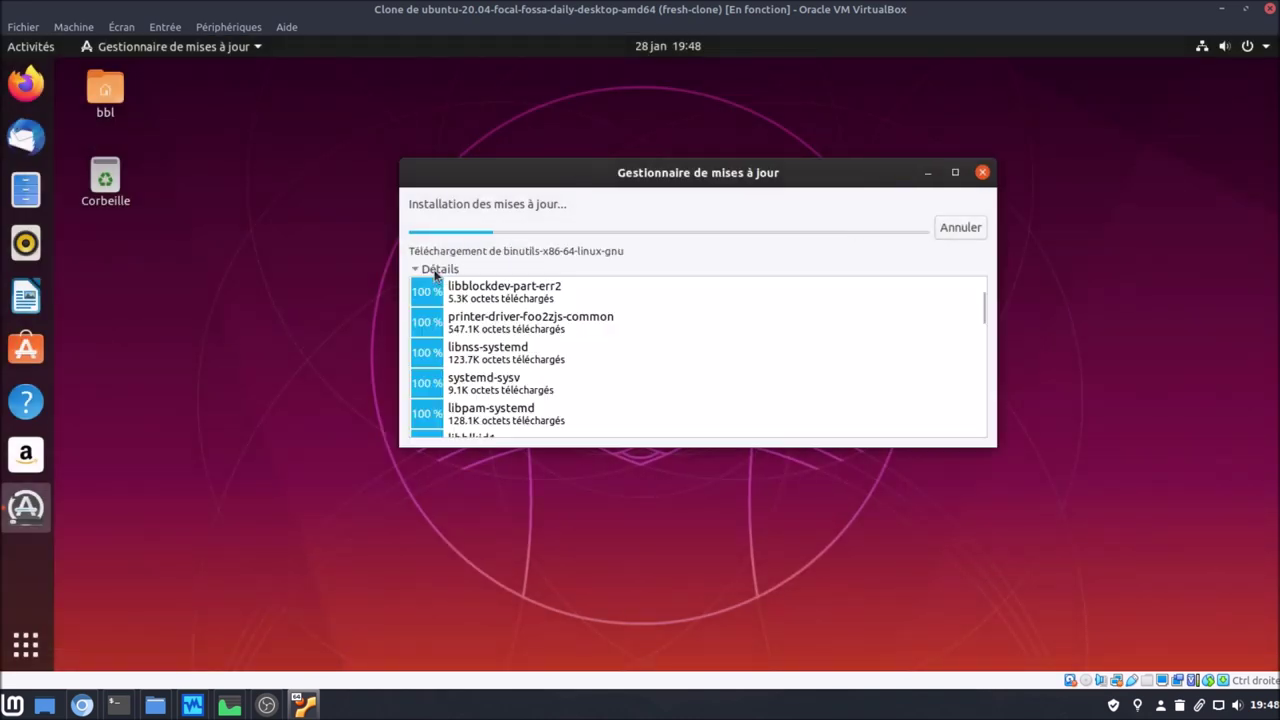
drag(540, 178, 526, 186)
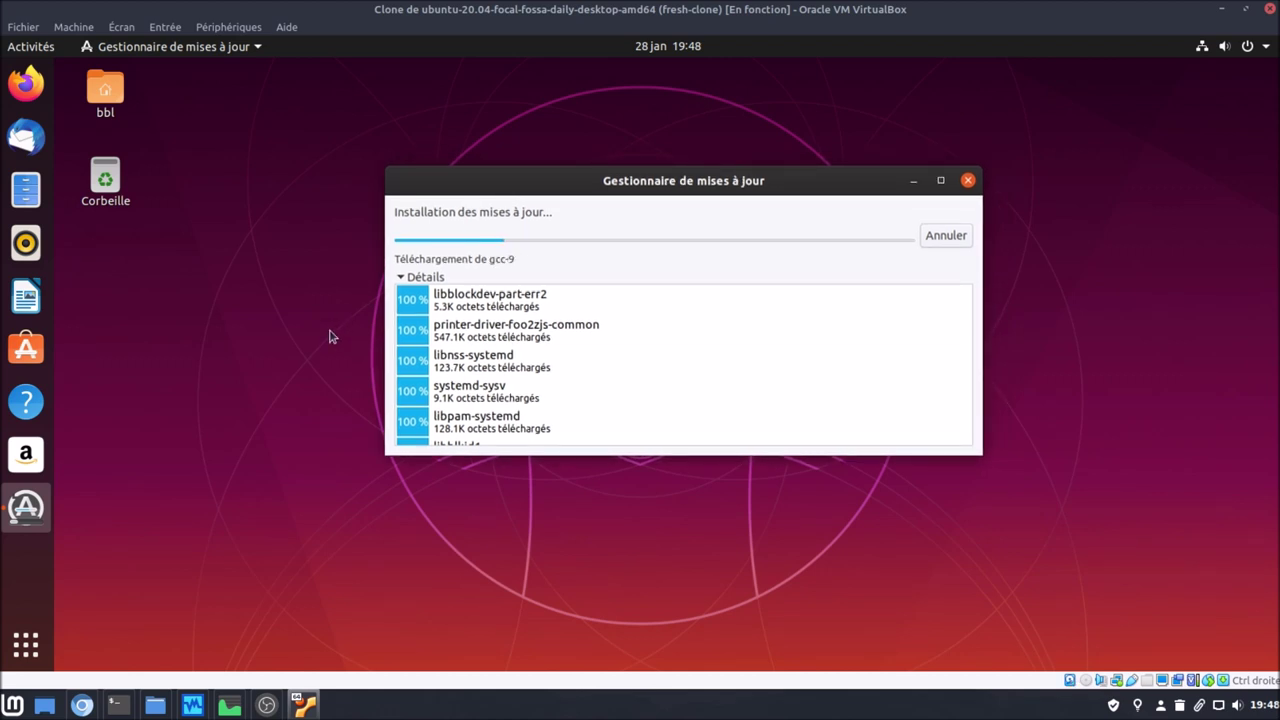
drag(540, 194, 521, 213)
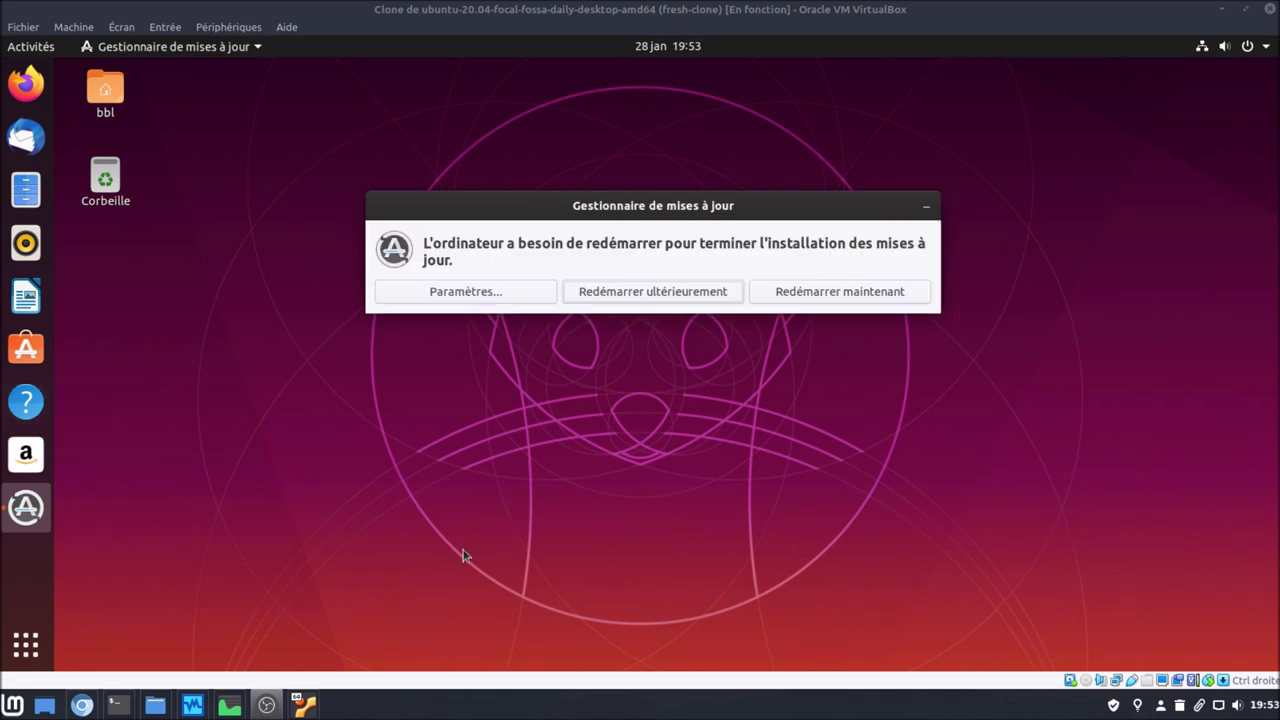
click(835, 300)
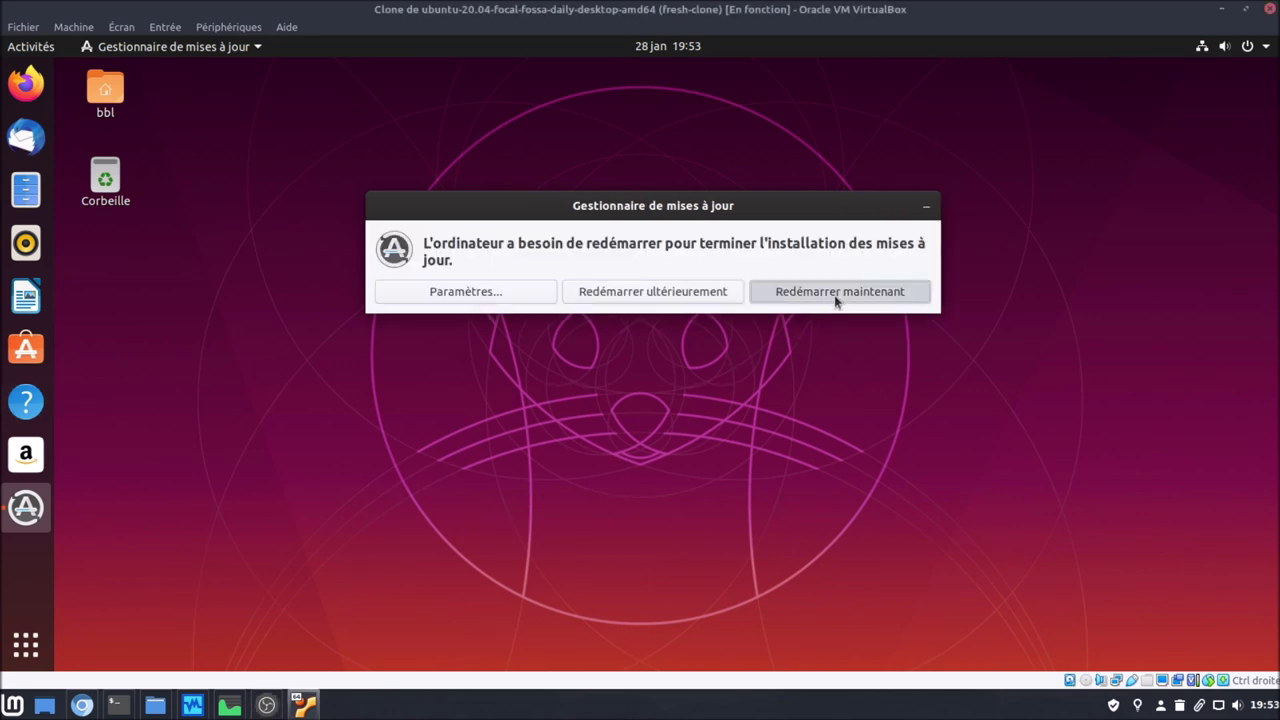